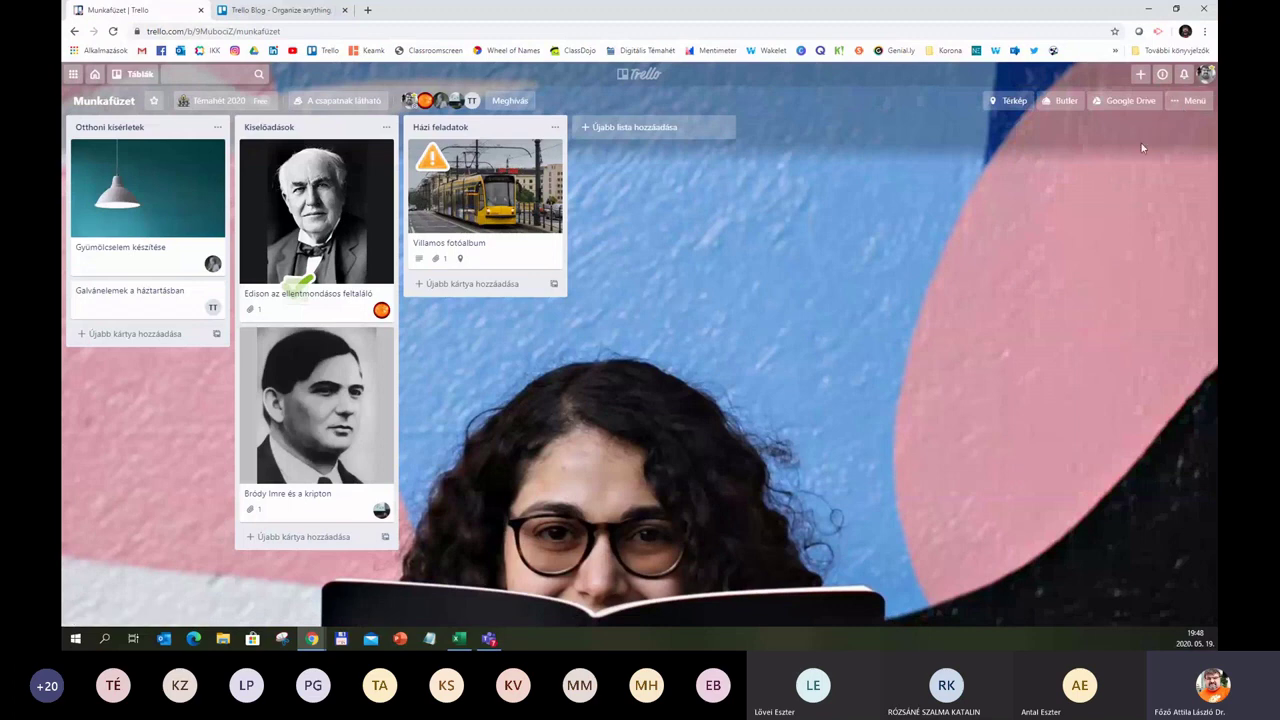
Open the OLvasónapló team board and view the details of the Harry Potter és a Főnix Rendje card.
click(95, 76)
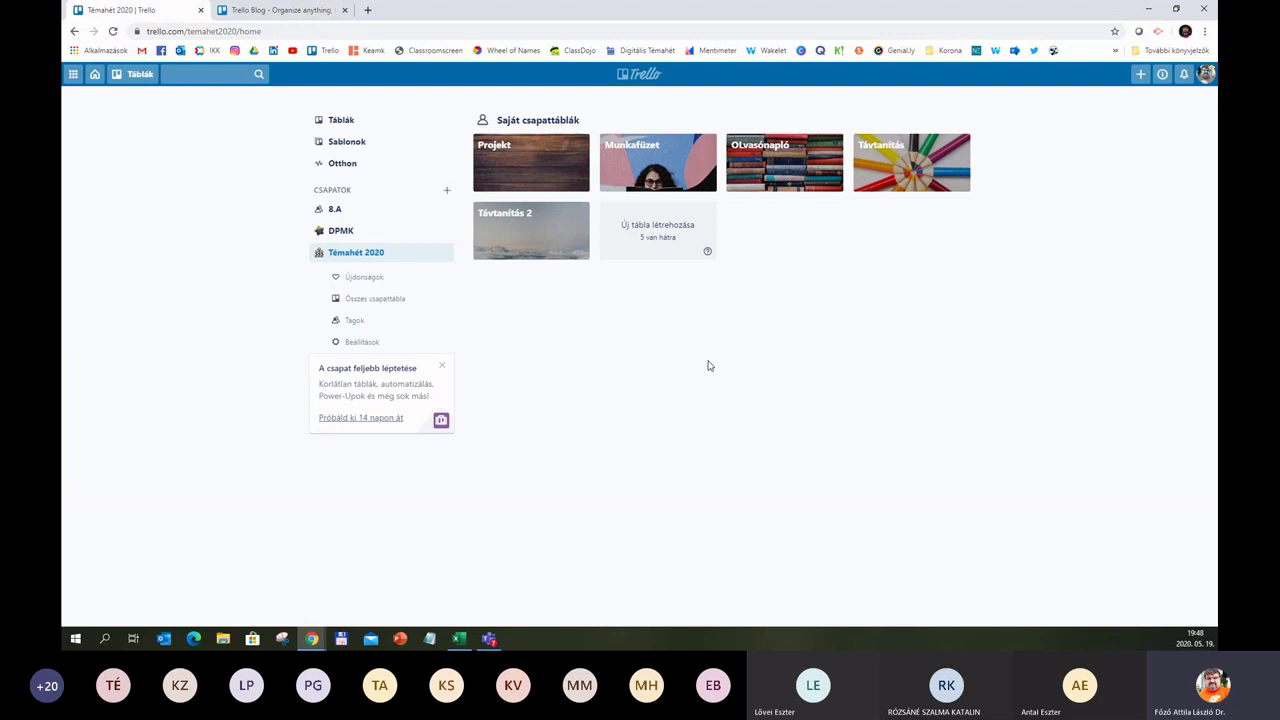
click(785, 176)
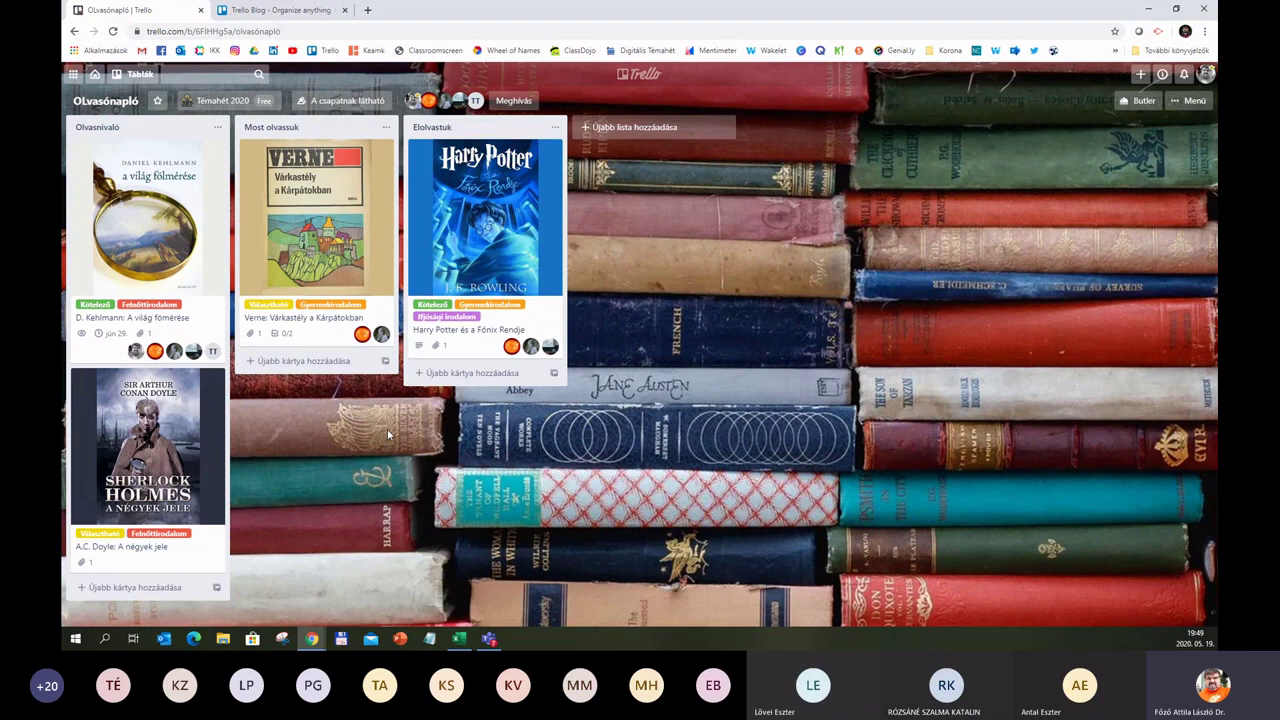
click(470, 250)
scroll(600, 447, down, 3)
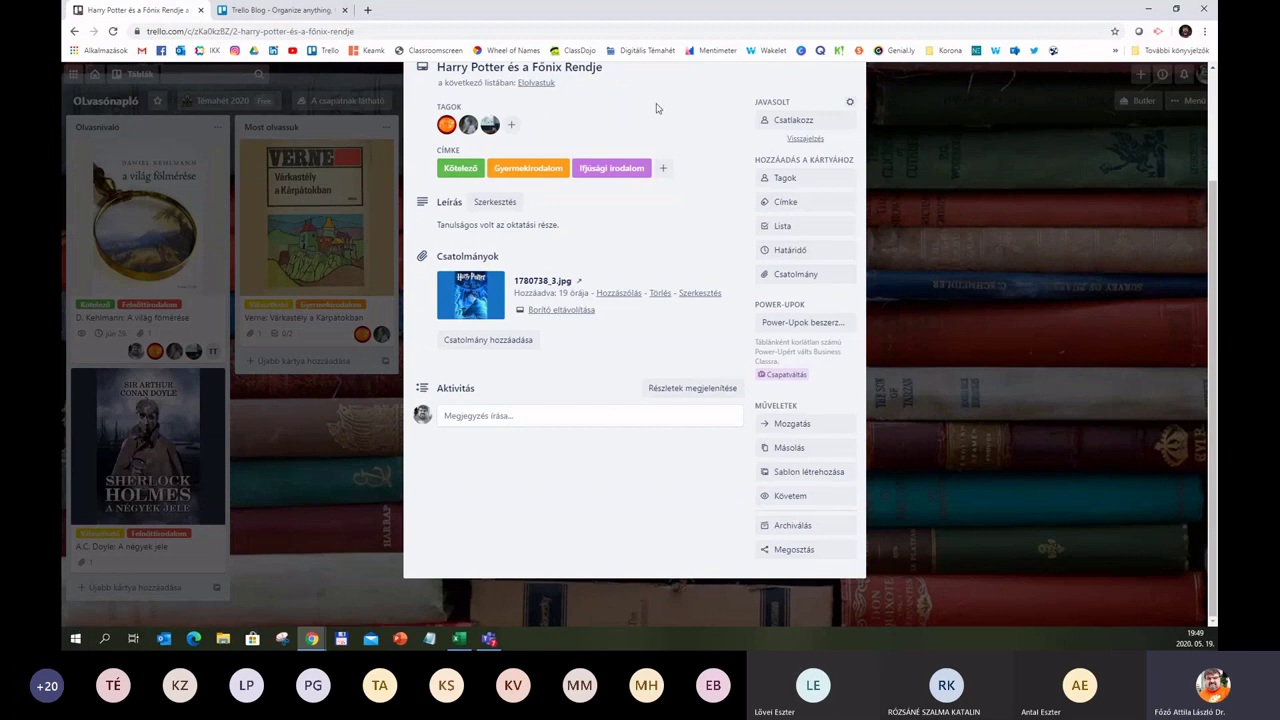
click(978, 143)
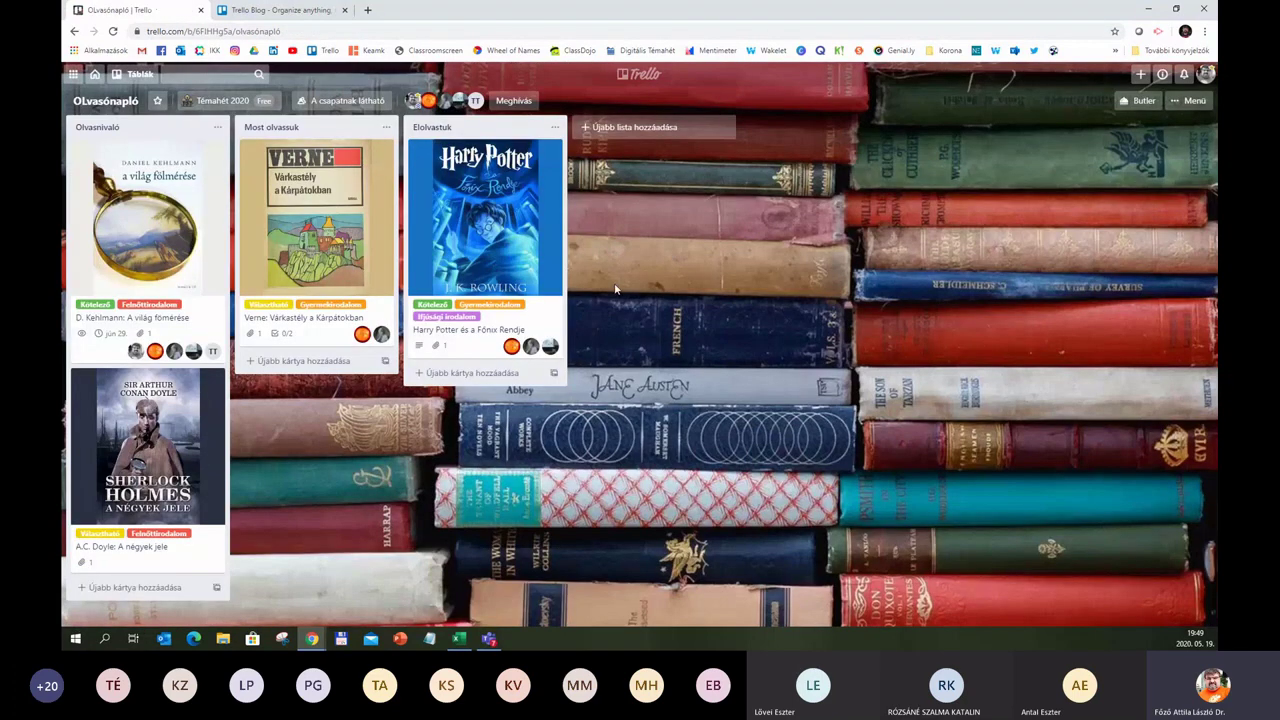
View the board template gallery and return to the Témahét 2020 team's boards.
click(117, 75)
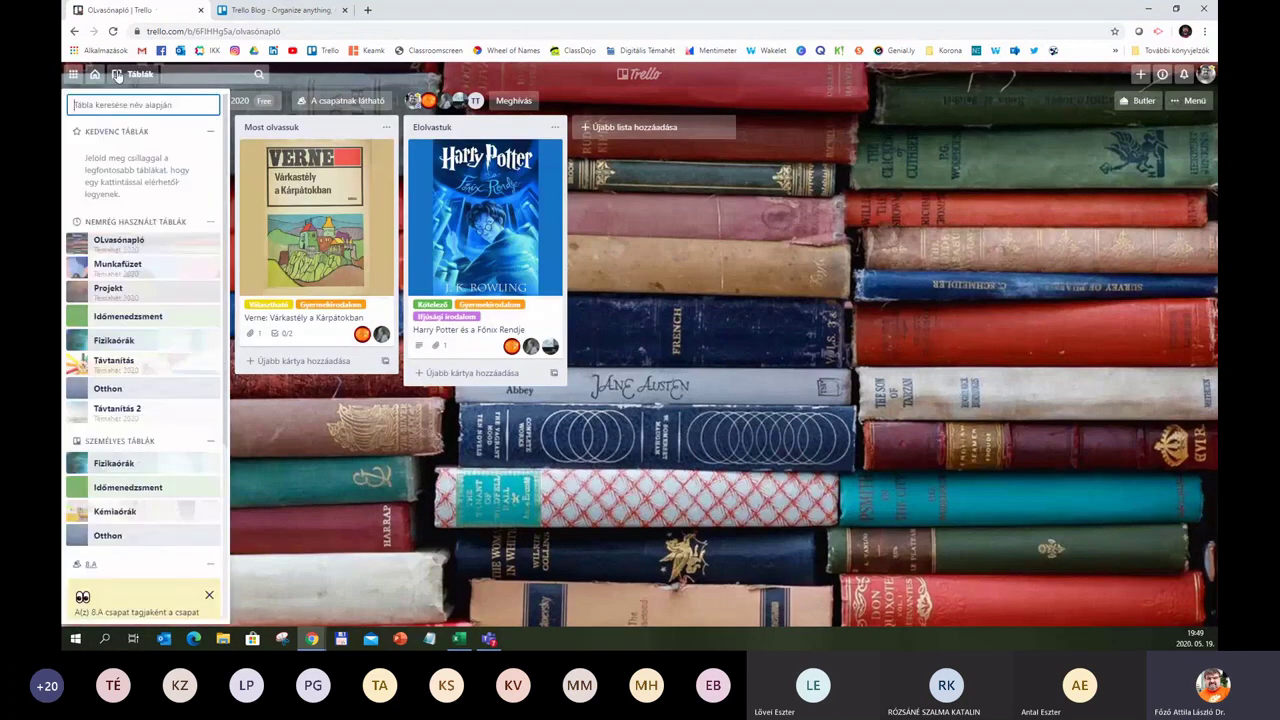
click(94, 76)
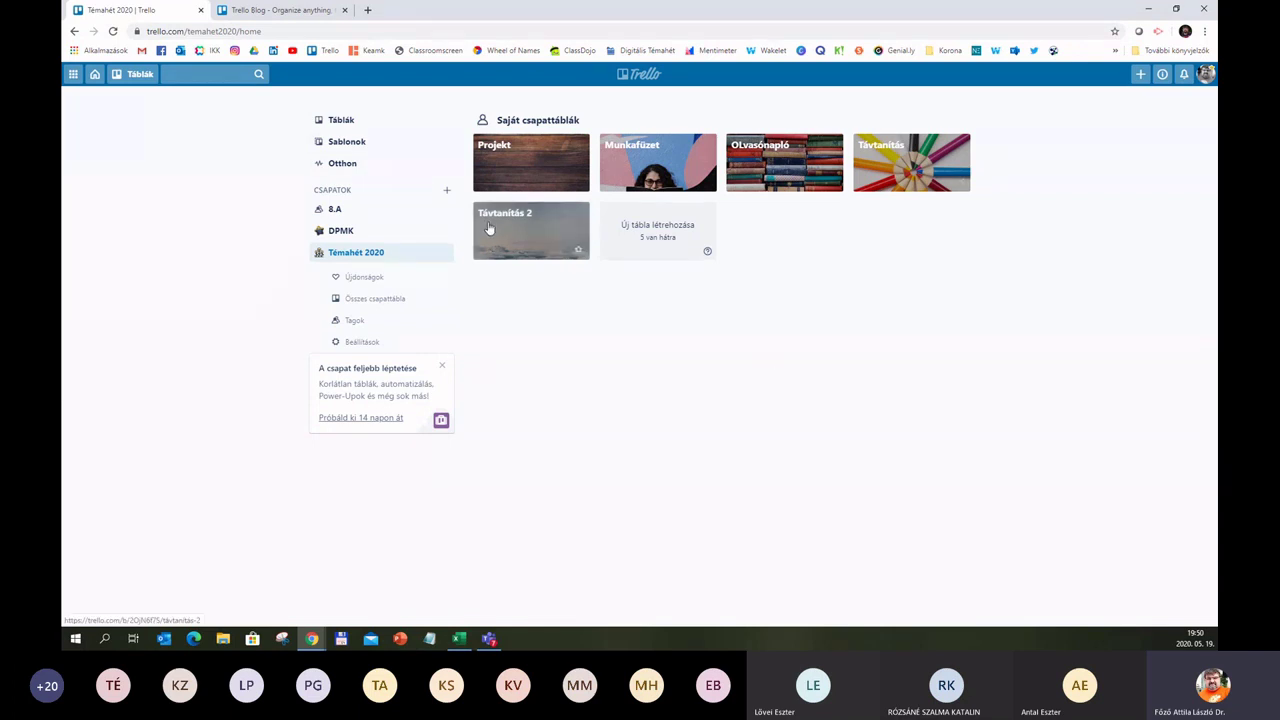
click(356, 142)
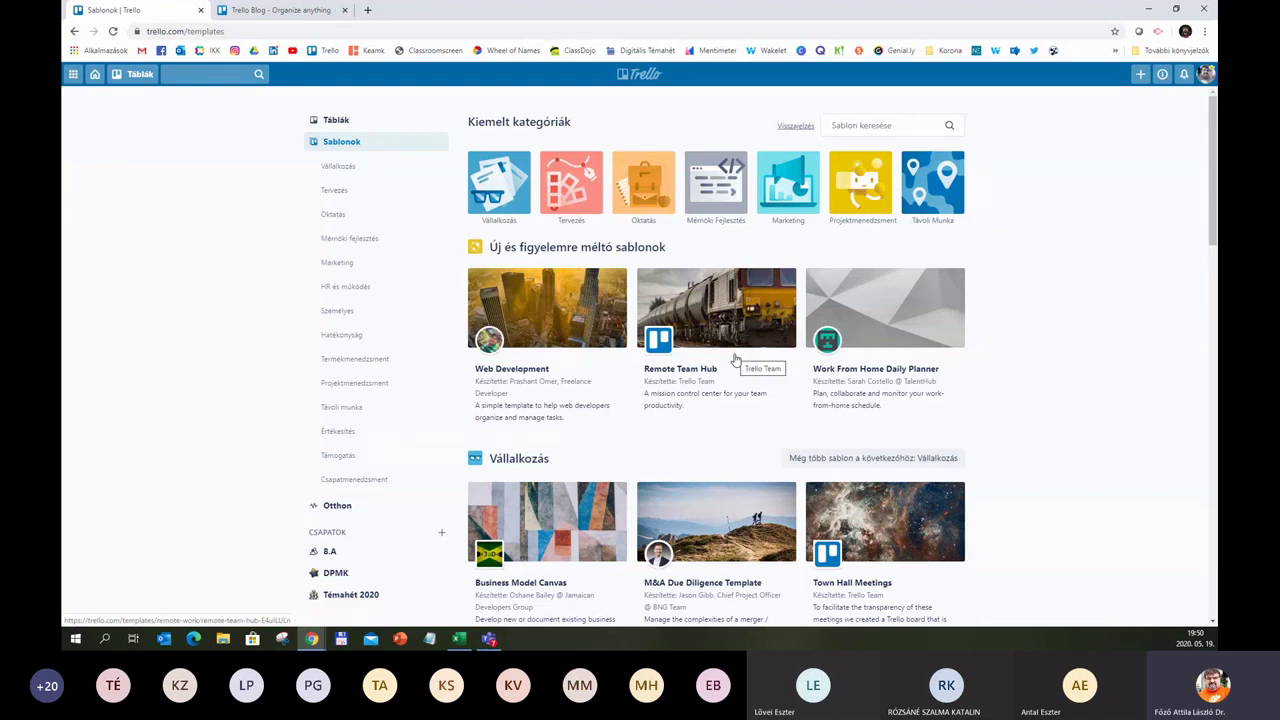
click(119, 76)
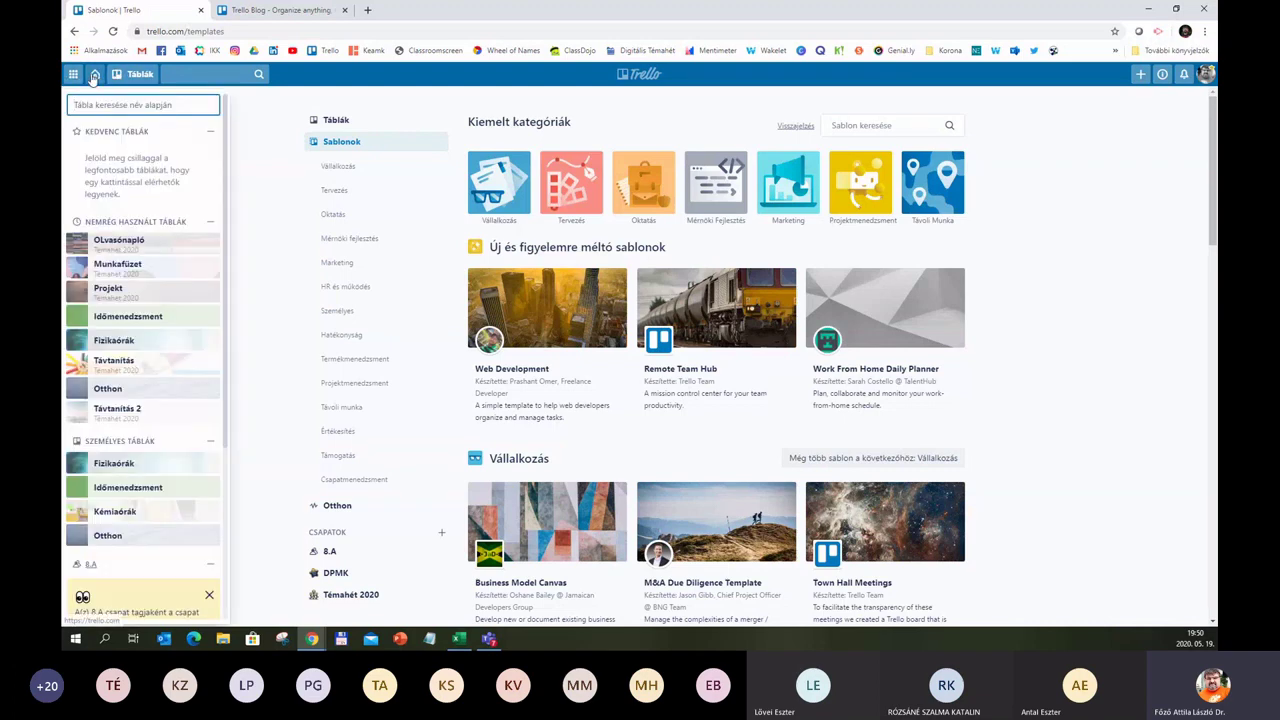
click(93, 78)
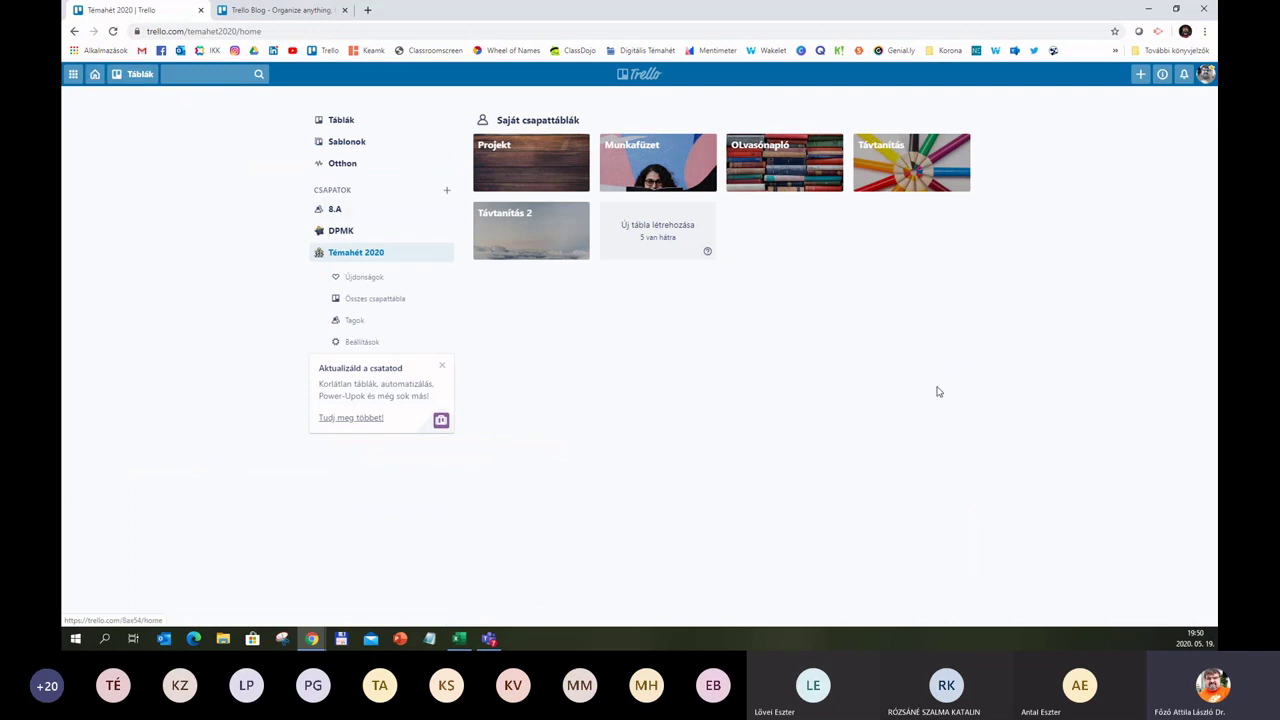
Open the Távtanítás board and look through all its lists, from A nap célja to Szerda.
click(926, 177)
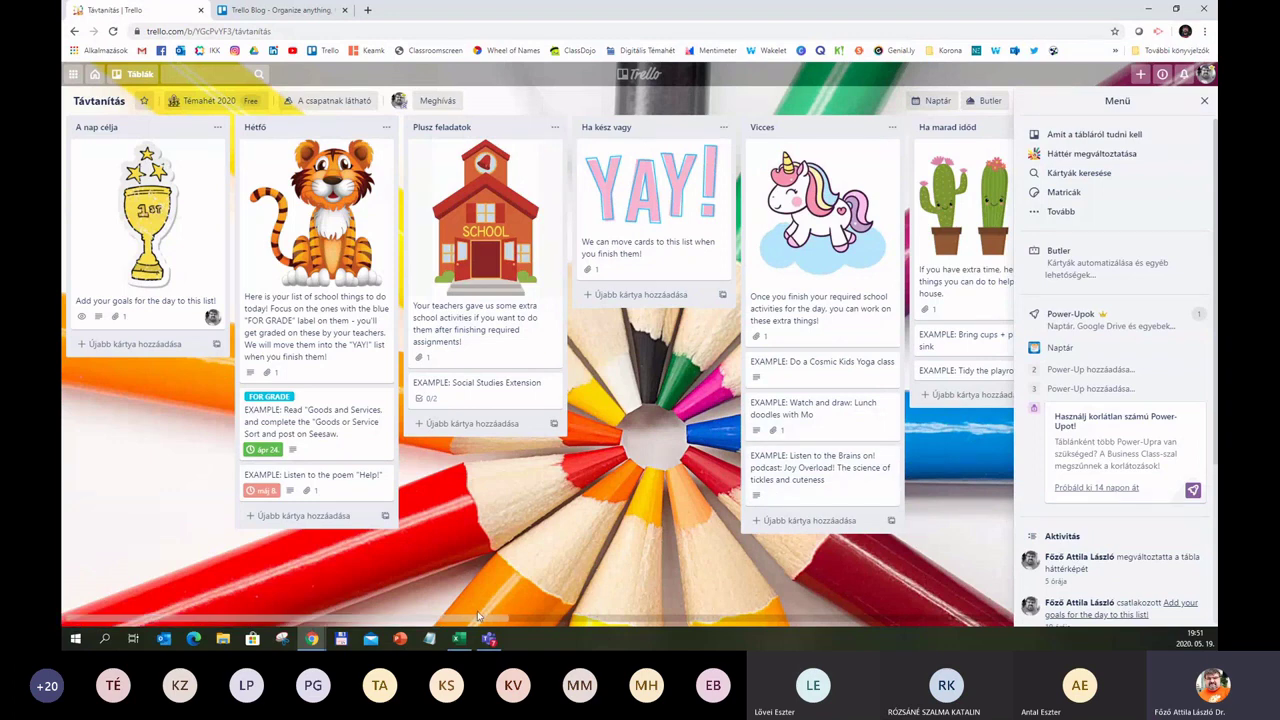
drag(485, 622, 695, 622)
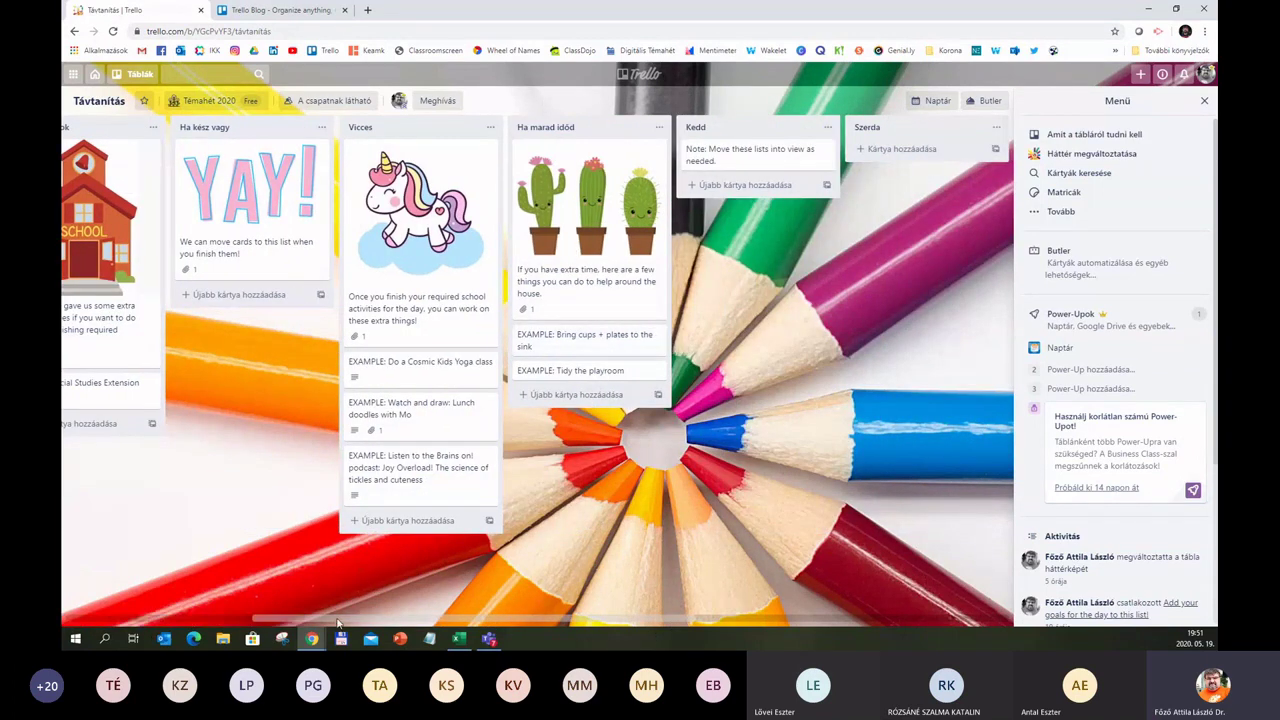
drag(341, 622, 135, 596)
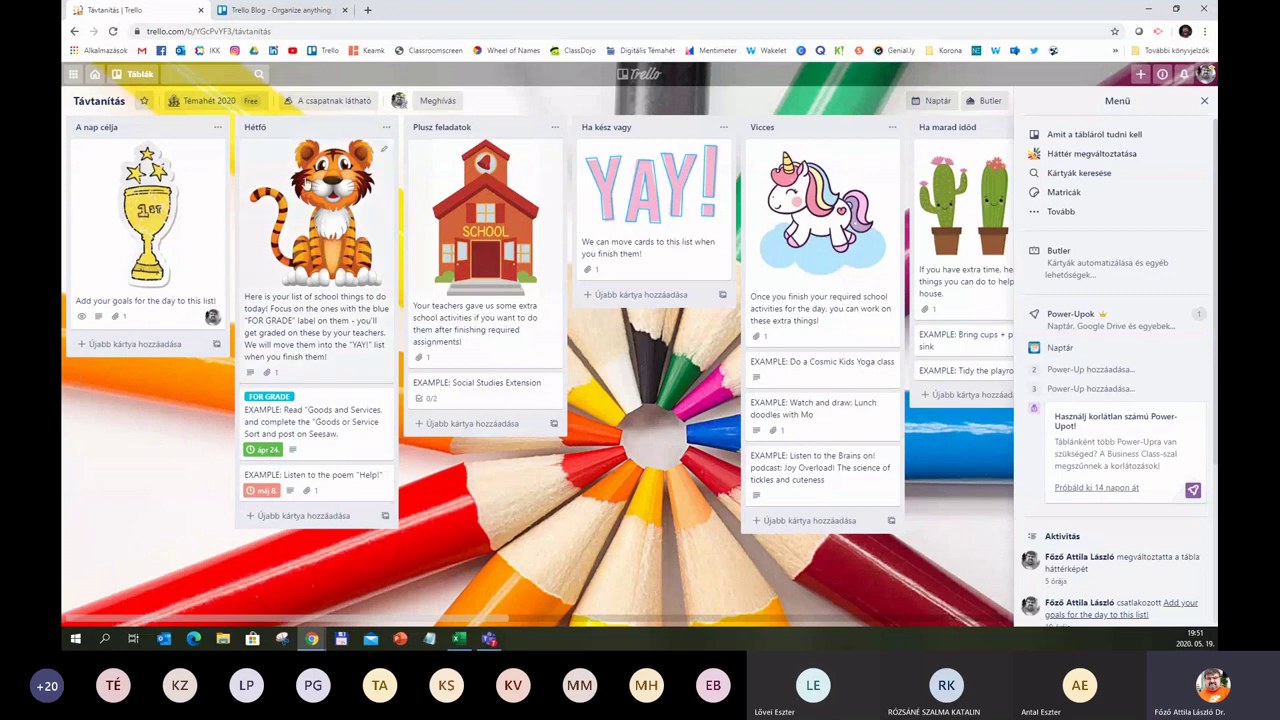
Open the Távtanítás 2 board and view the Exam 3 card in the Vizsgák, ellenőrzés list.
click(93, 78)
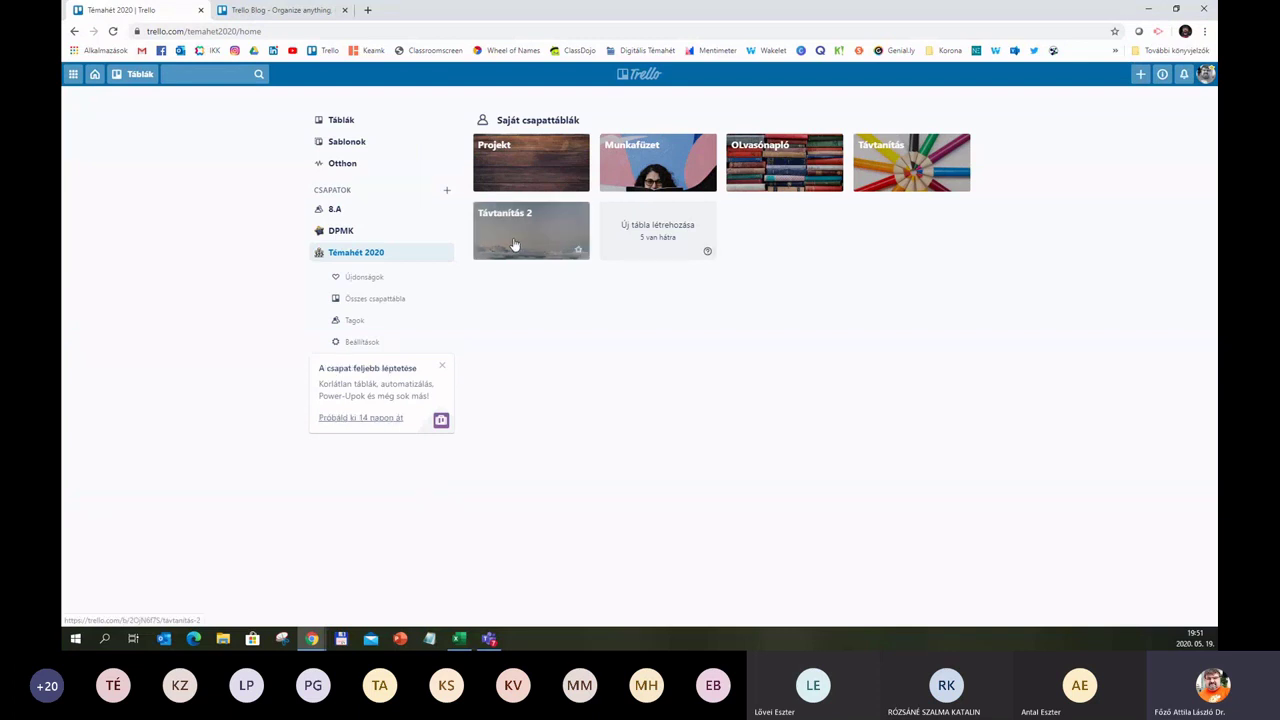
click(514, 245)
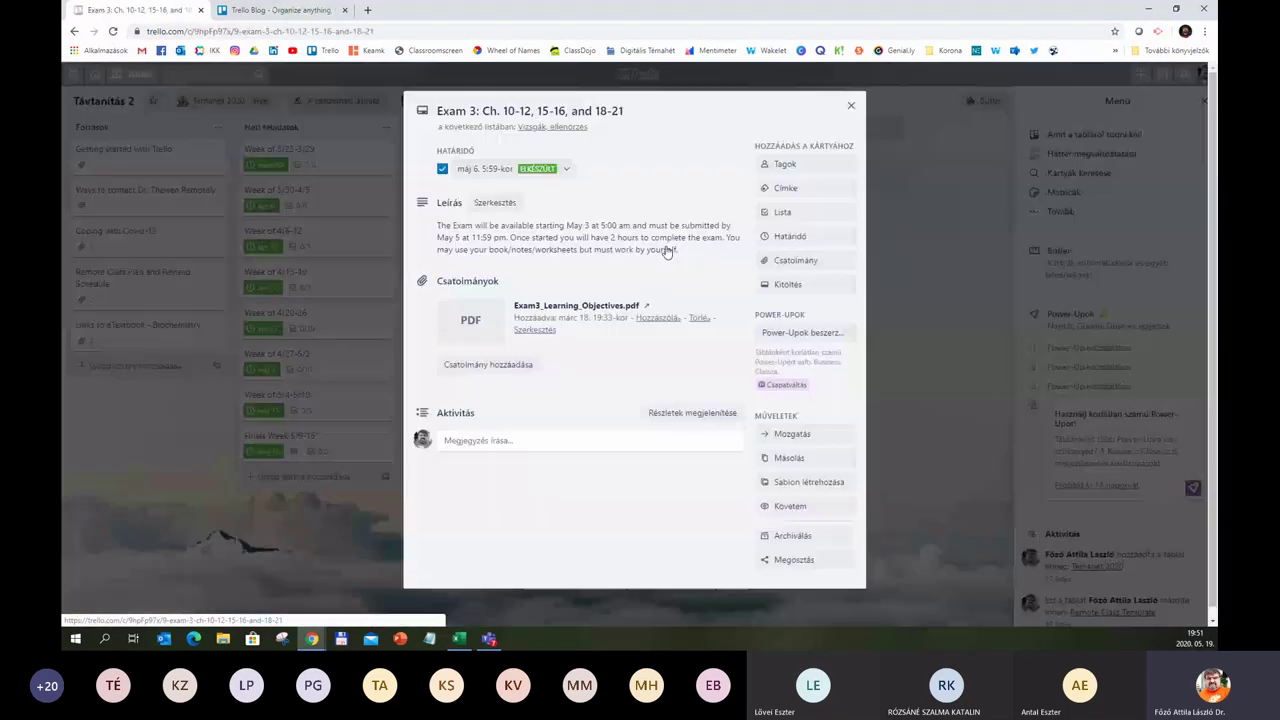
click(667, 251)
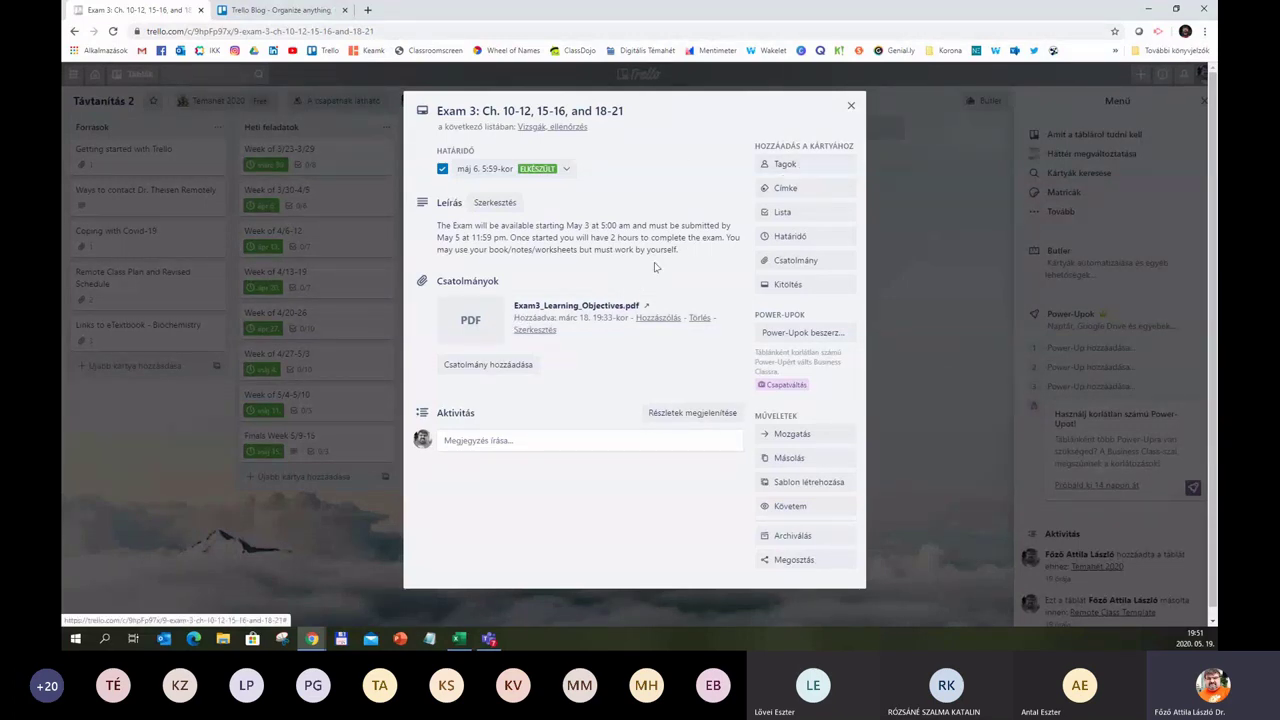
click(850, 106)
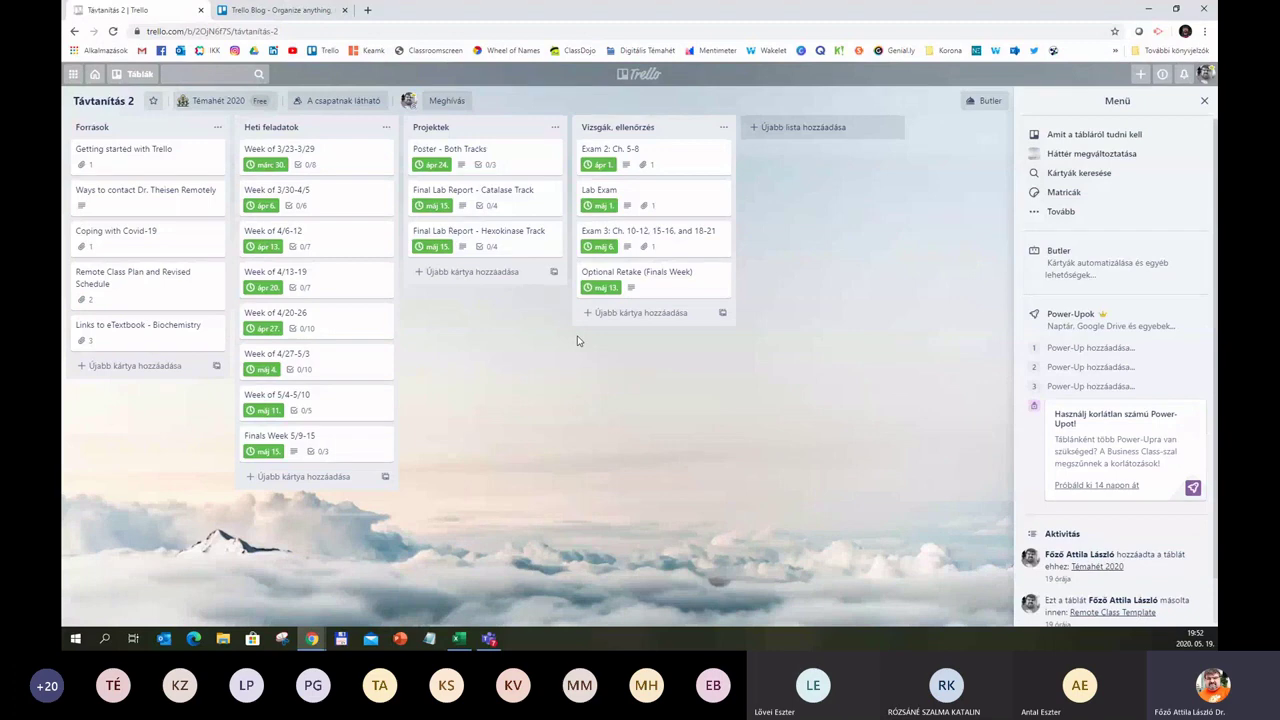
Go to the overview of all boards and open the personal Időmenedzsment board.
click(91, 78)
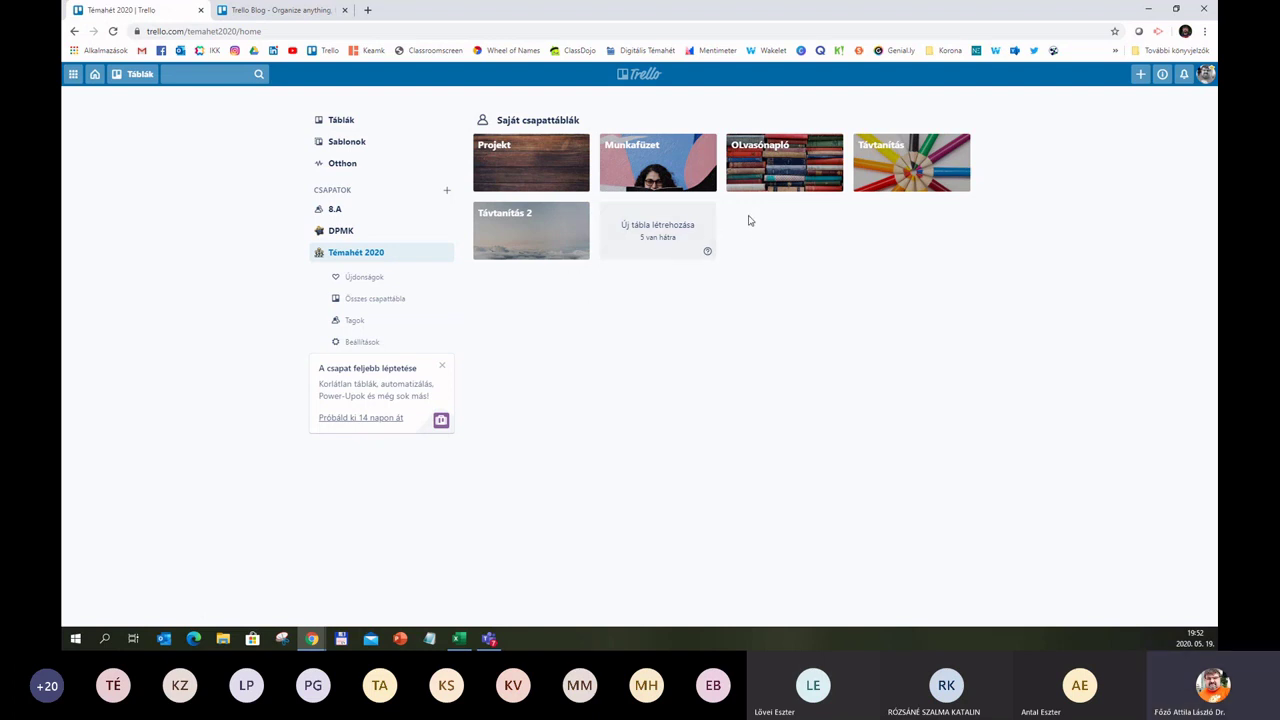
click(345, 121)
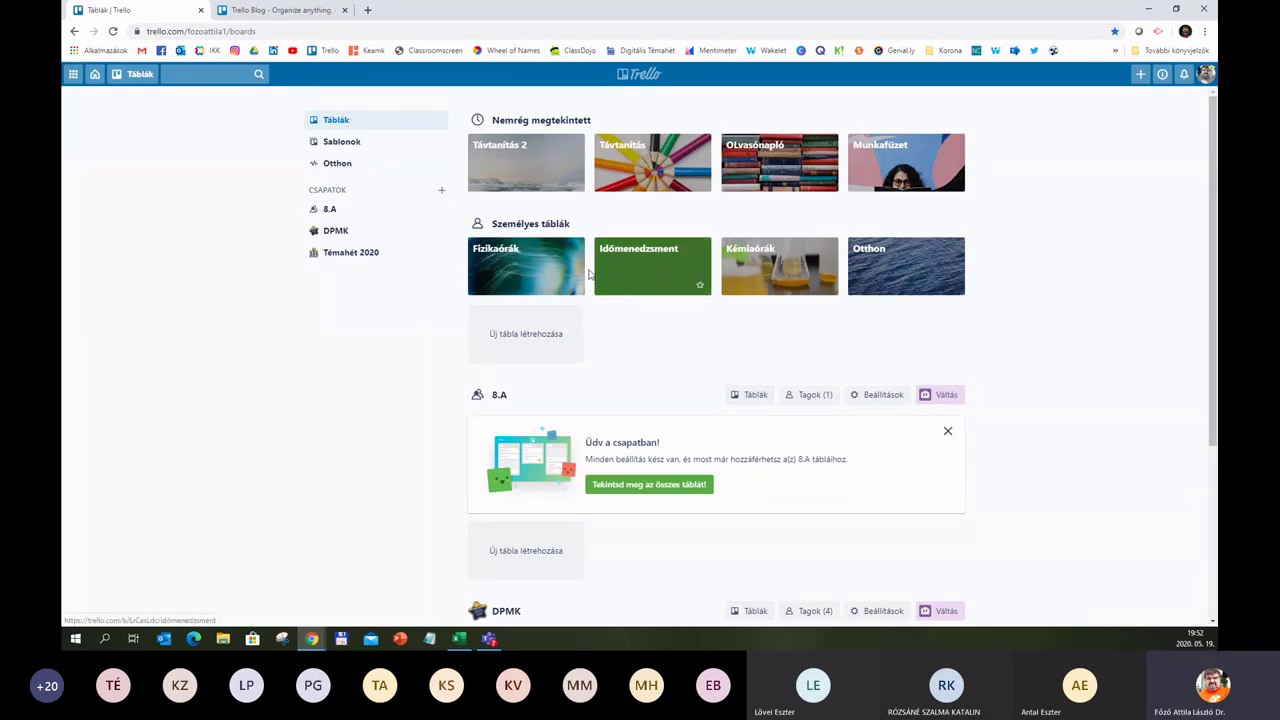
click(652, 277)
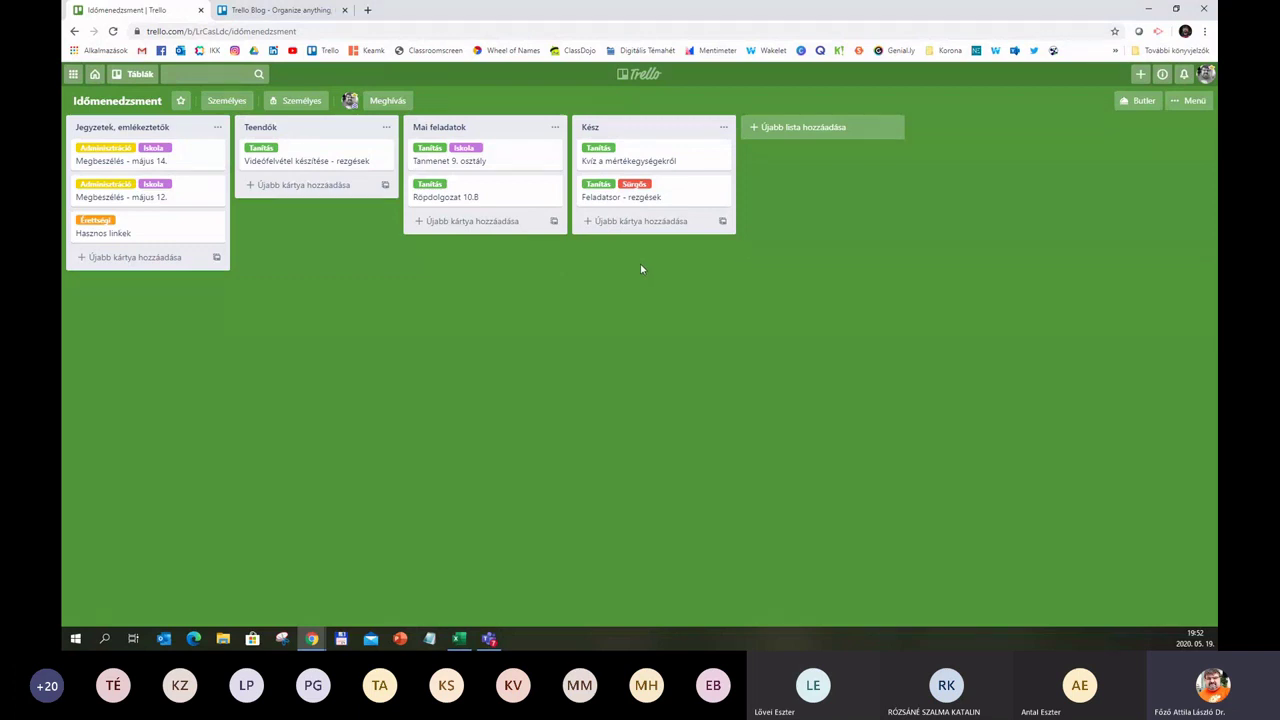
Open the Fizikaórák board and view the 10.C Egyenáramú áramkörök card in the 24. hét list.
click(95, 75)
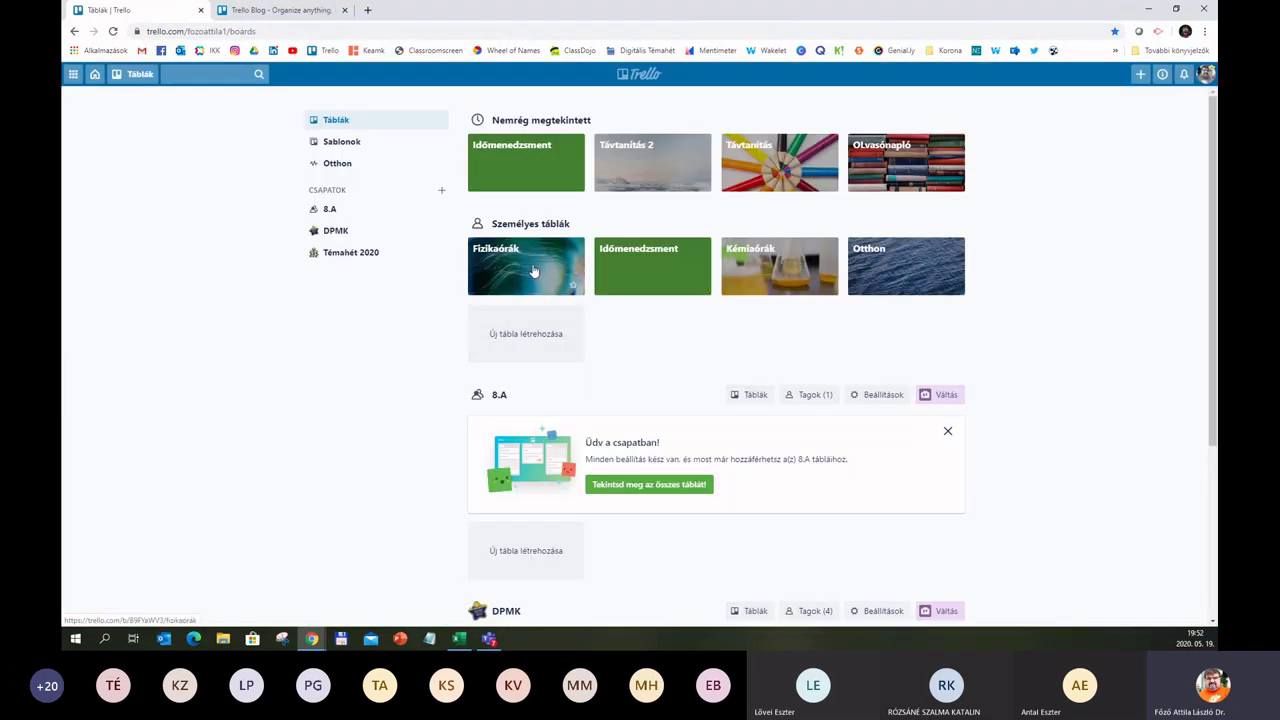
click(534, 271)
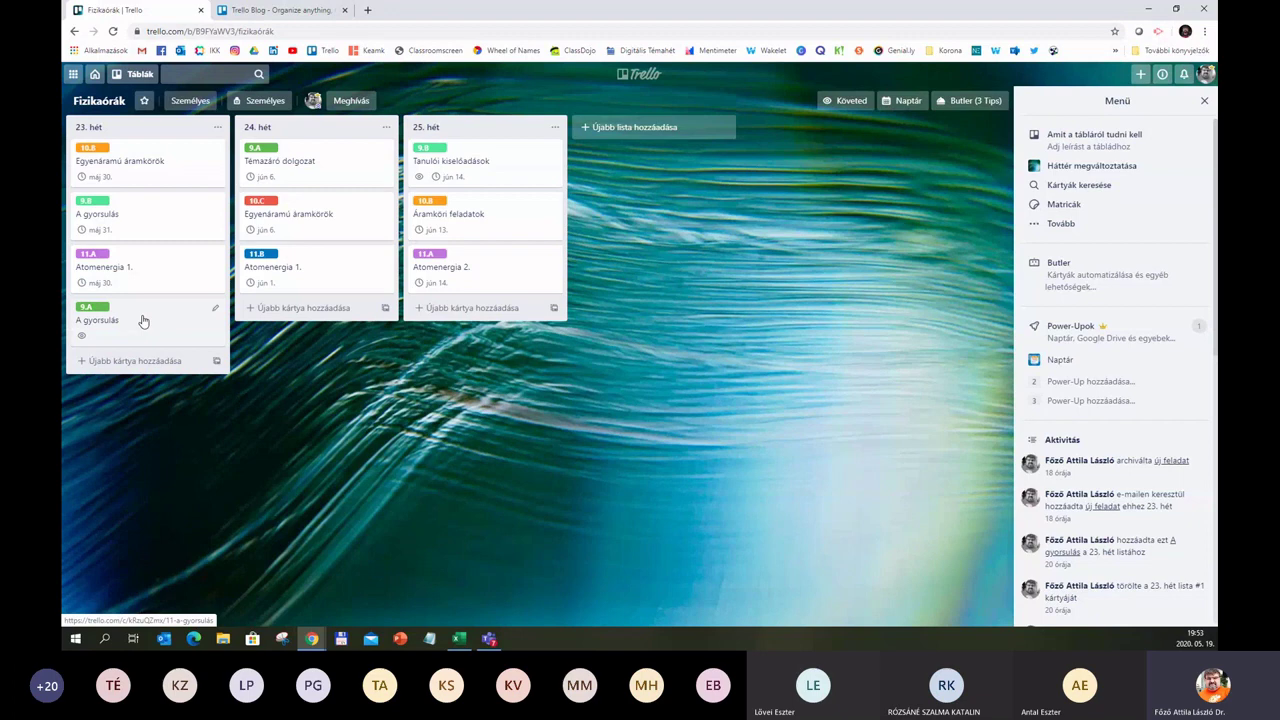
click(306, 234)
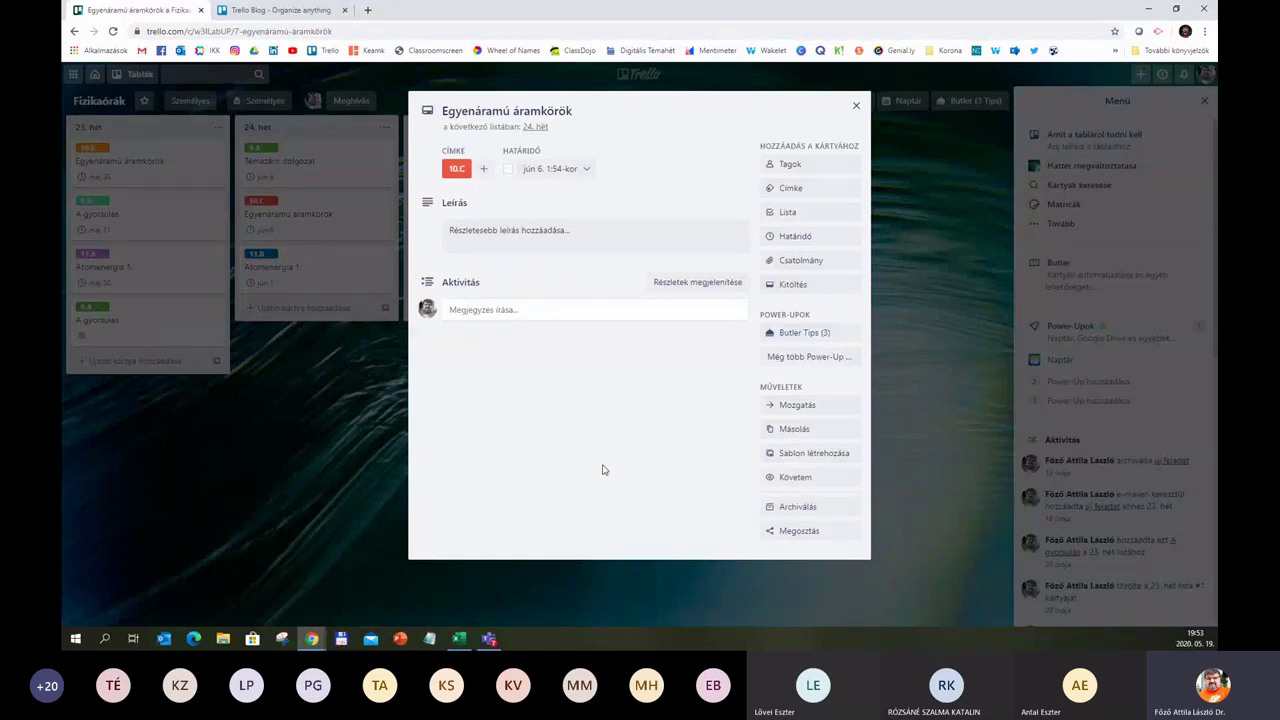
click(857, 106)
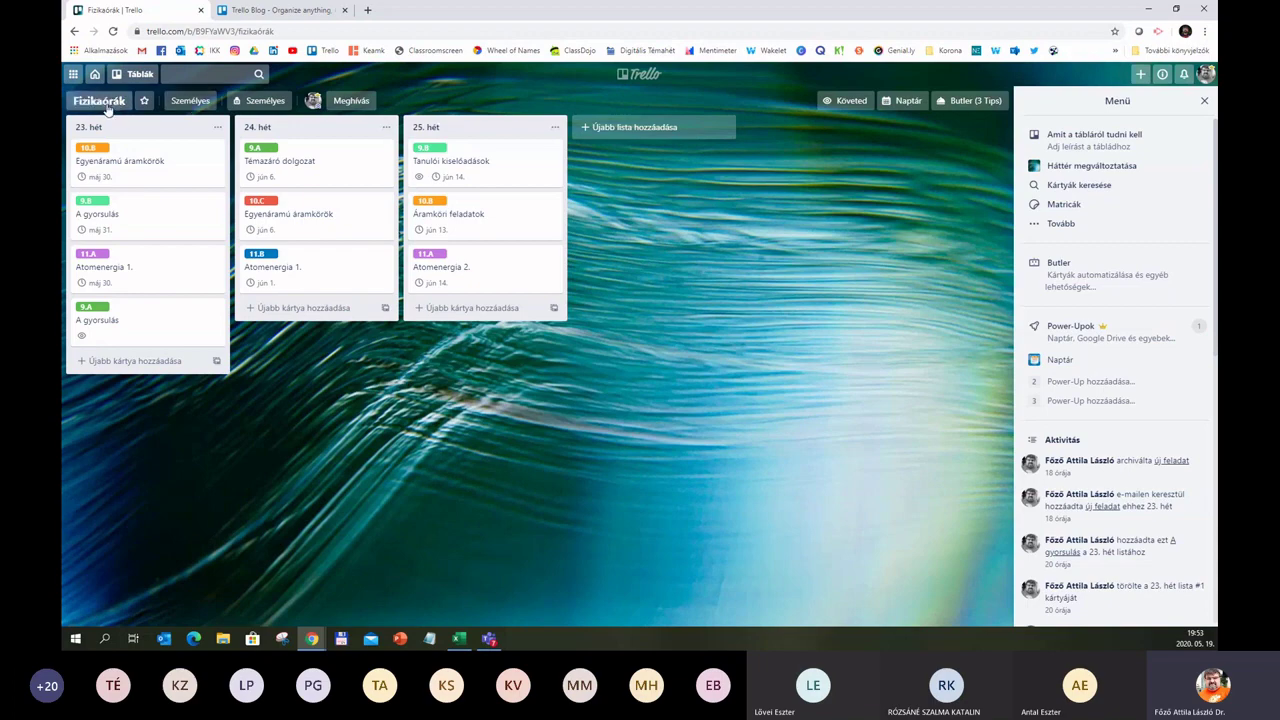
Open the Kémiaórák board and move the Sóoldat elektrolízise card from Kísérletek to the 21. hét list.
click(95, 75)
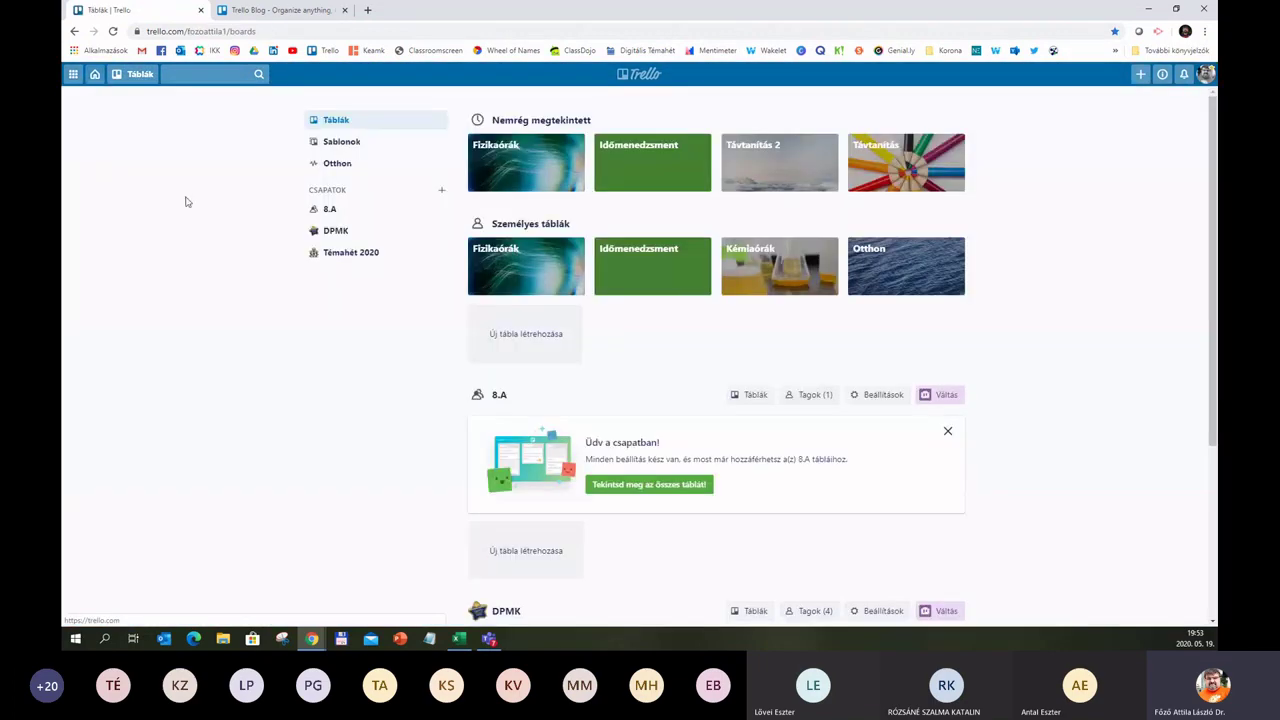
click(788, 277)
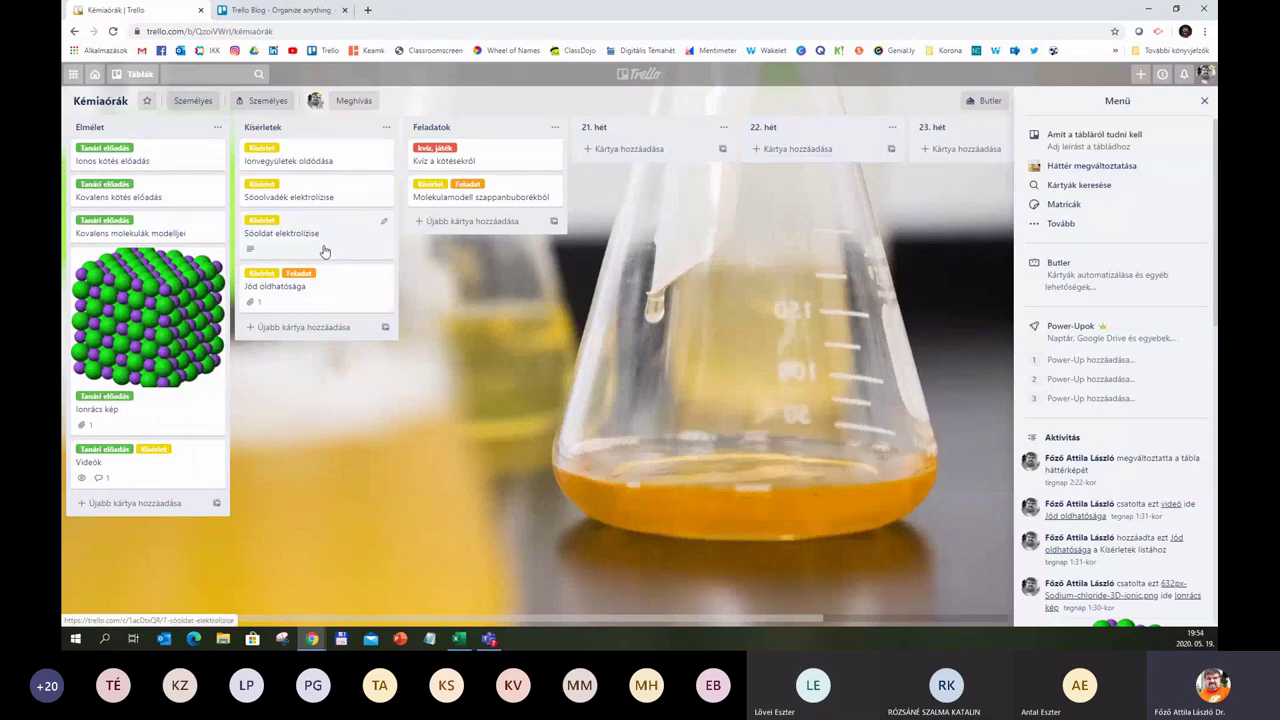
drag(323, 250, 620, 168)
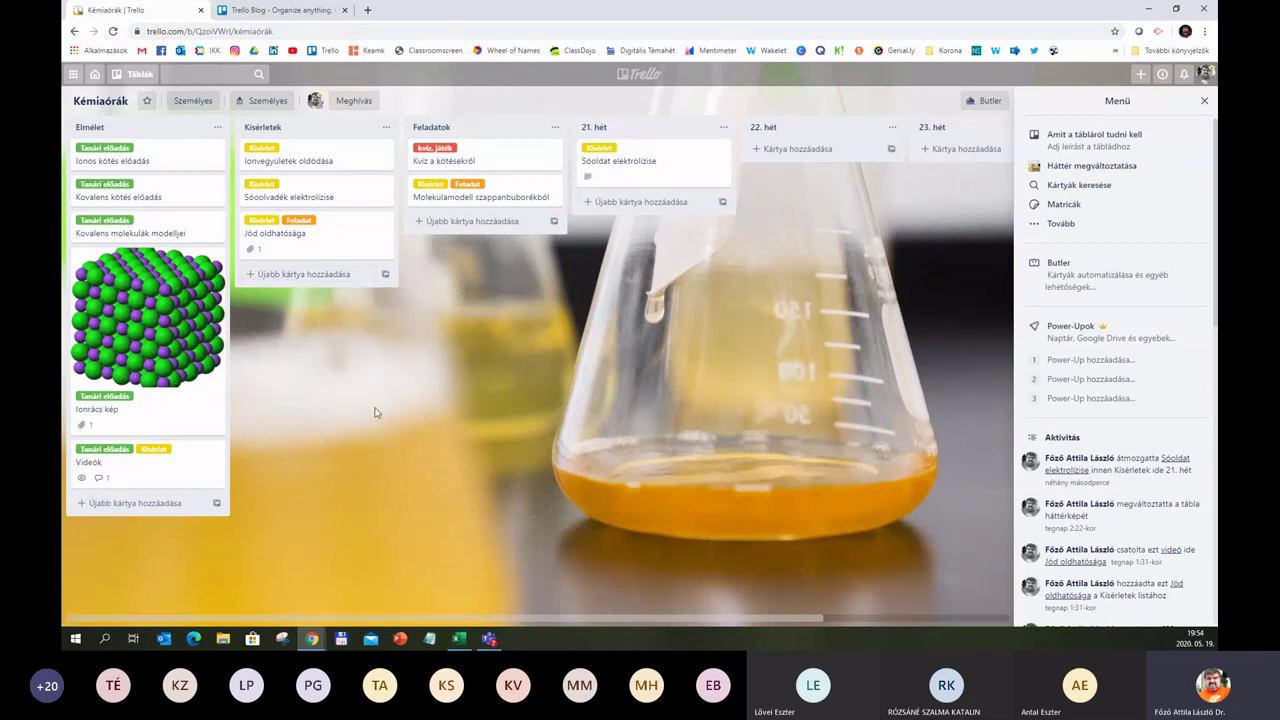
Switch to the blank Excel workbook and enter "Lágfestés" in A1 and "A Na reakciói" in A2.
click(460, 642)
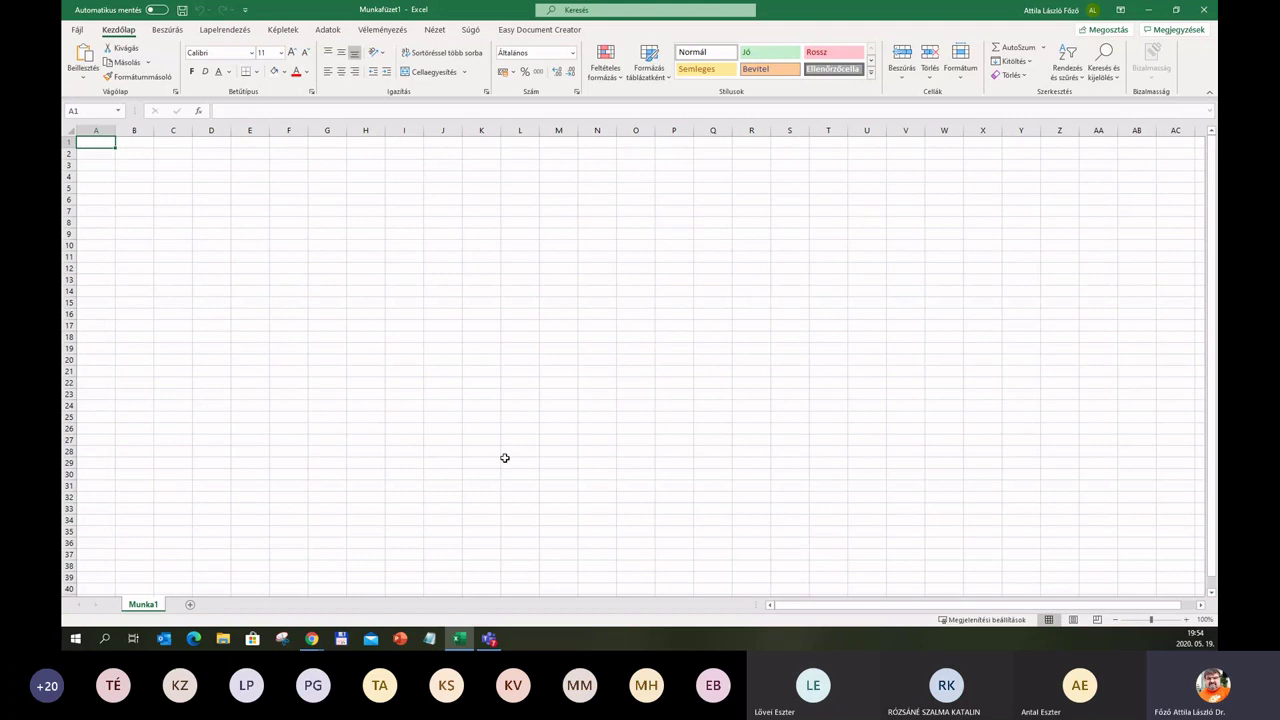
text(Lág)
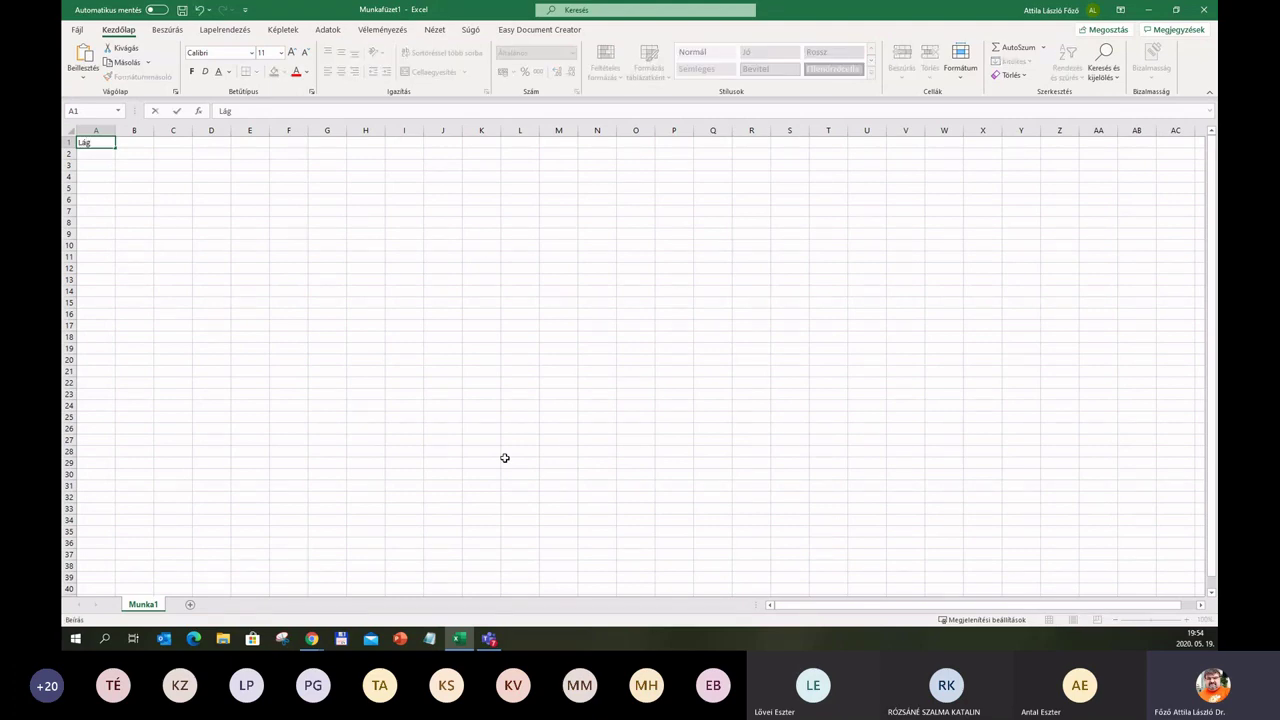
text(festés)
key(Return)
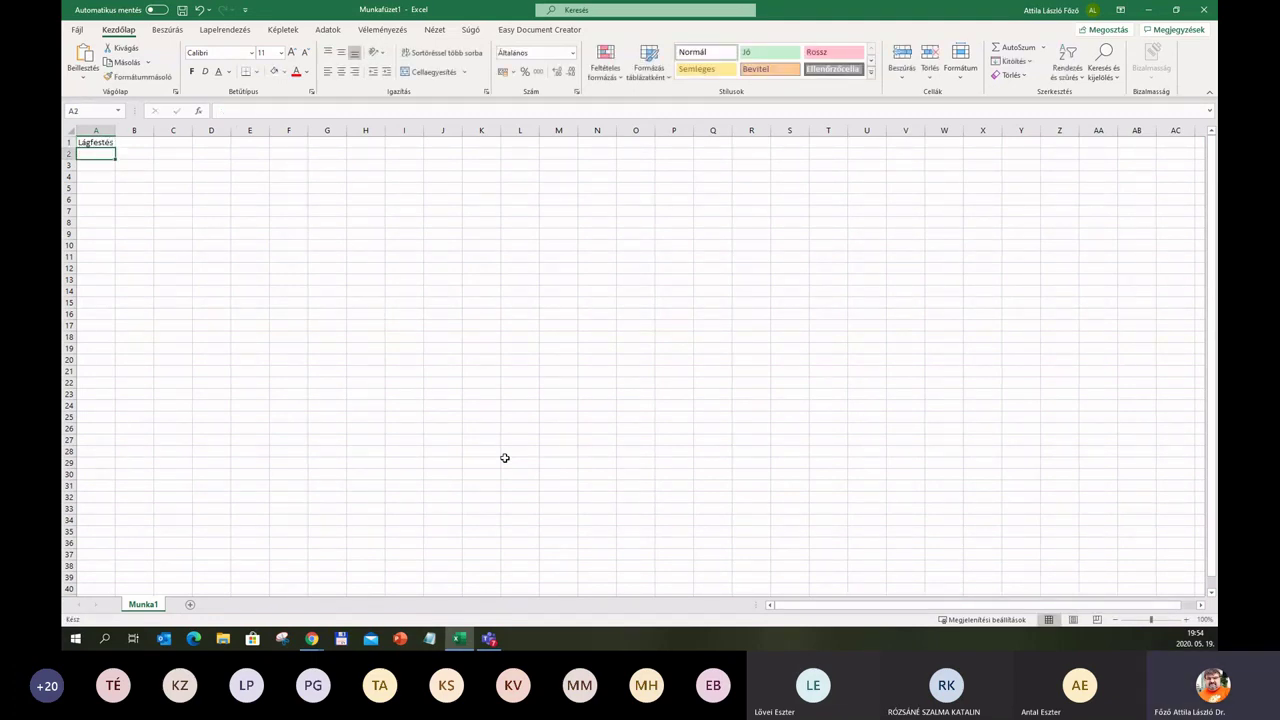
text(A Na r)
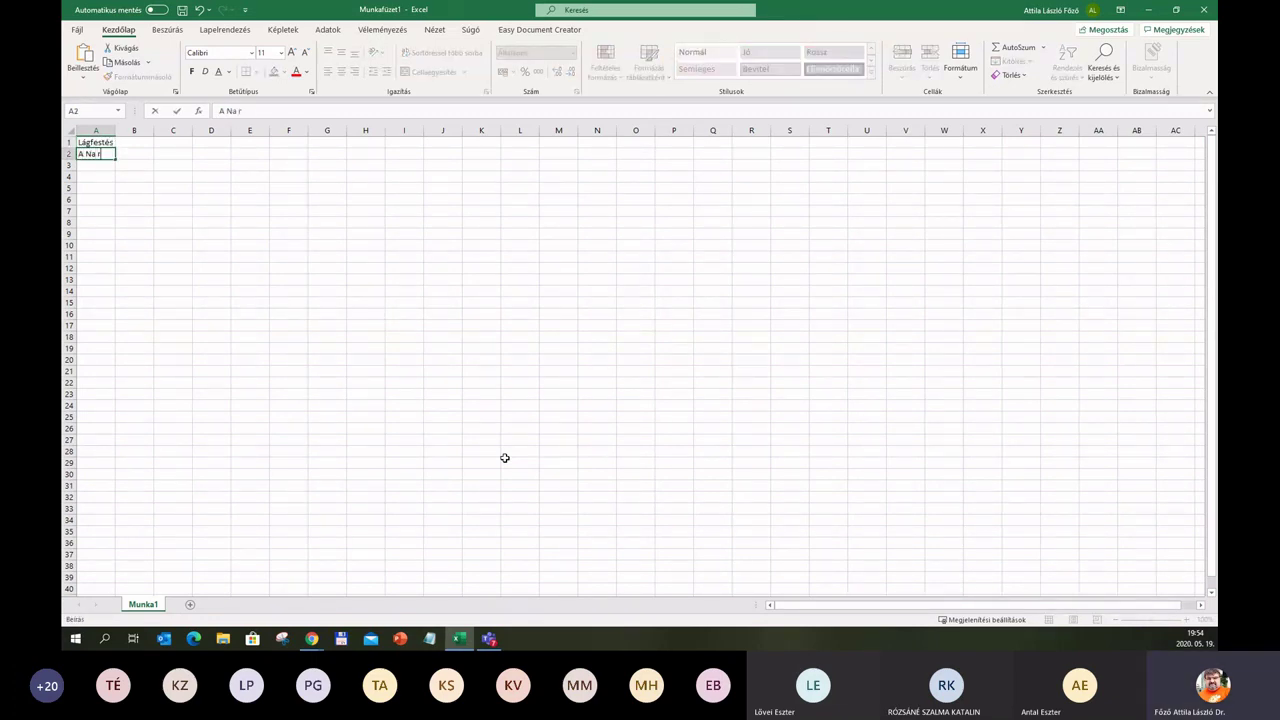
text(eakciói)
key(Return)
Enter "A Mg reakciói" in cell A3.
text(A)
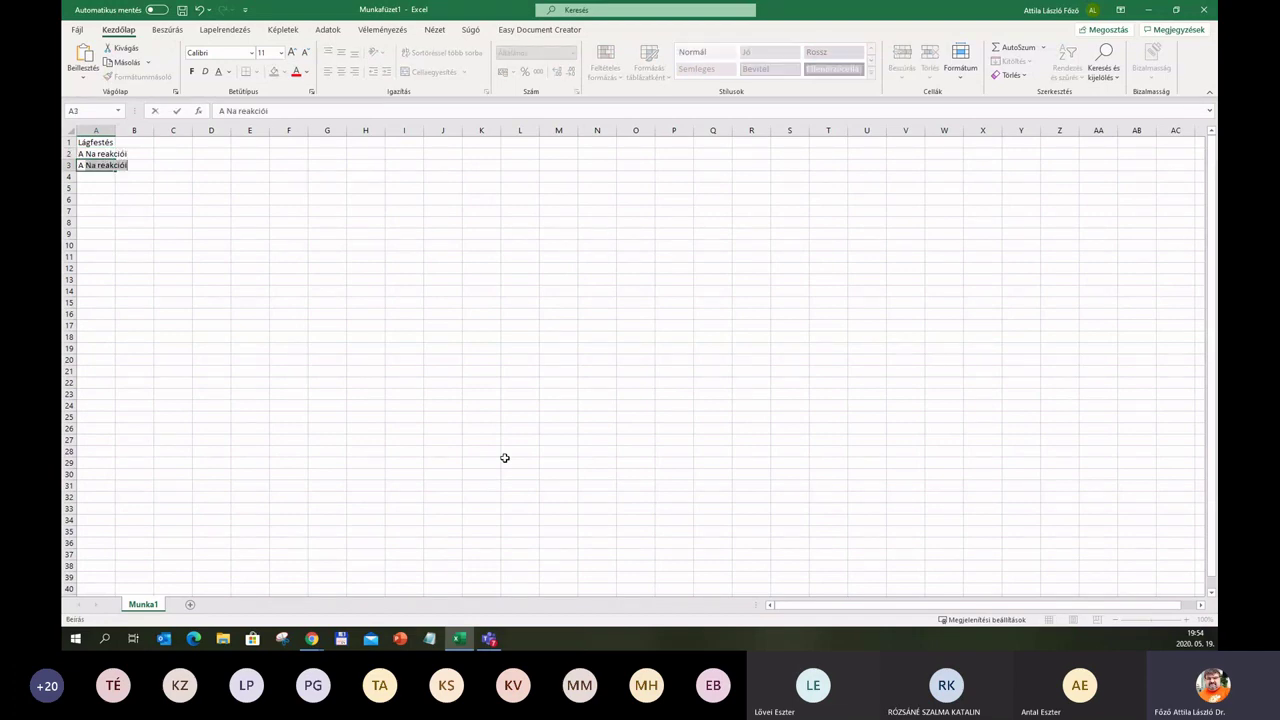
text( L)
text(Mg)
text( reakció)
text(i)
key(Return)
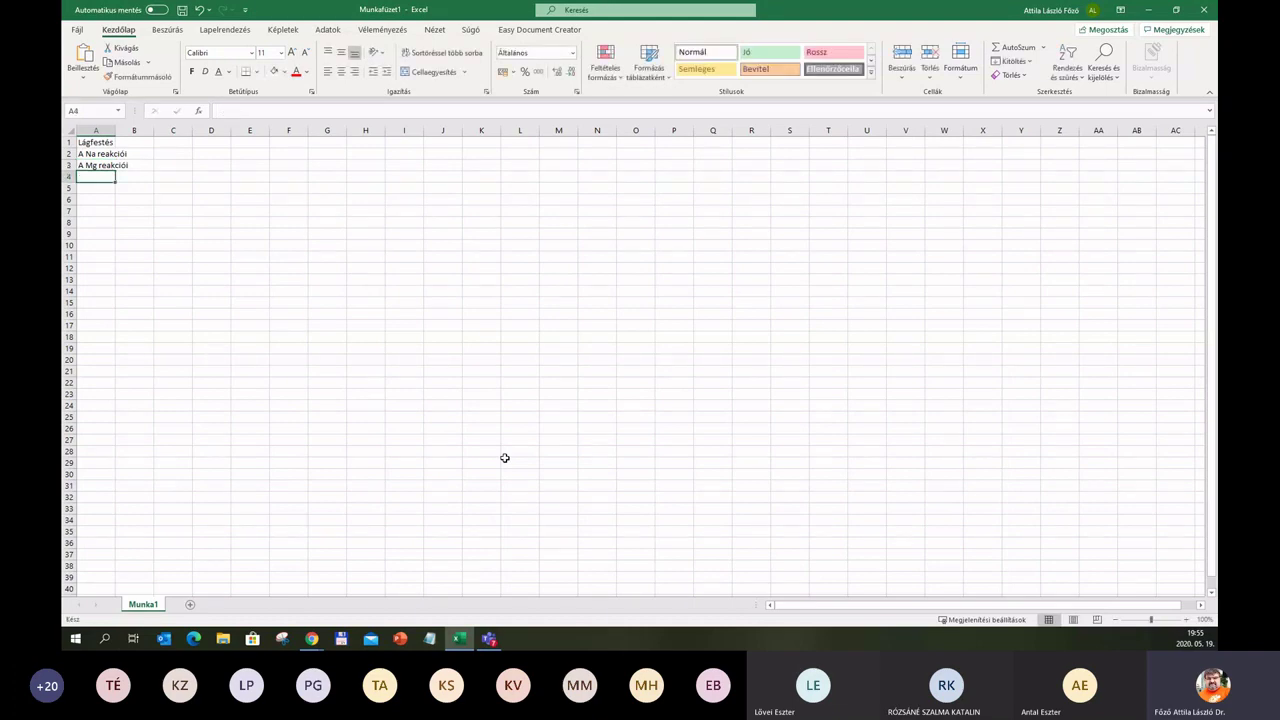
Enter "Fémolvadék elektrolízi" in cell A4.
text(Fé)
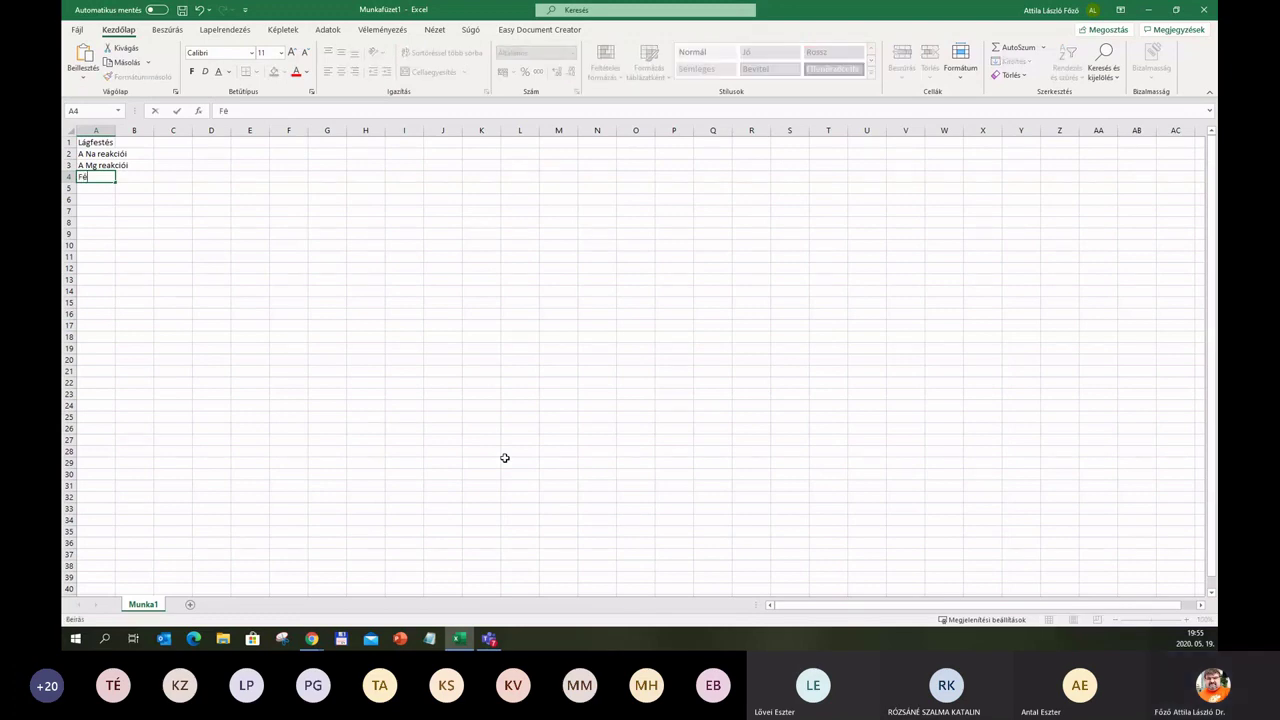
text(molvadék el)
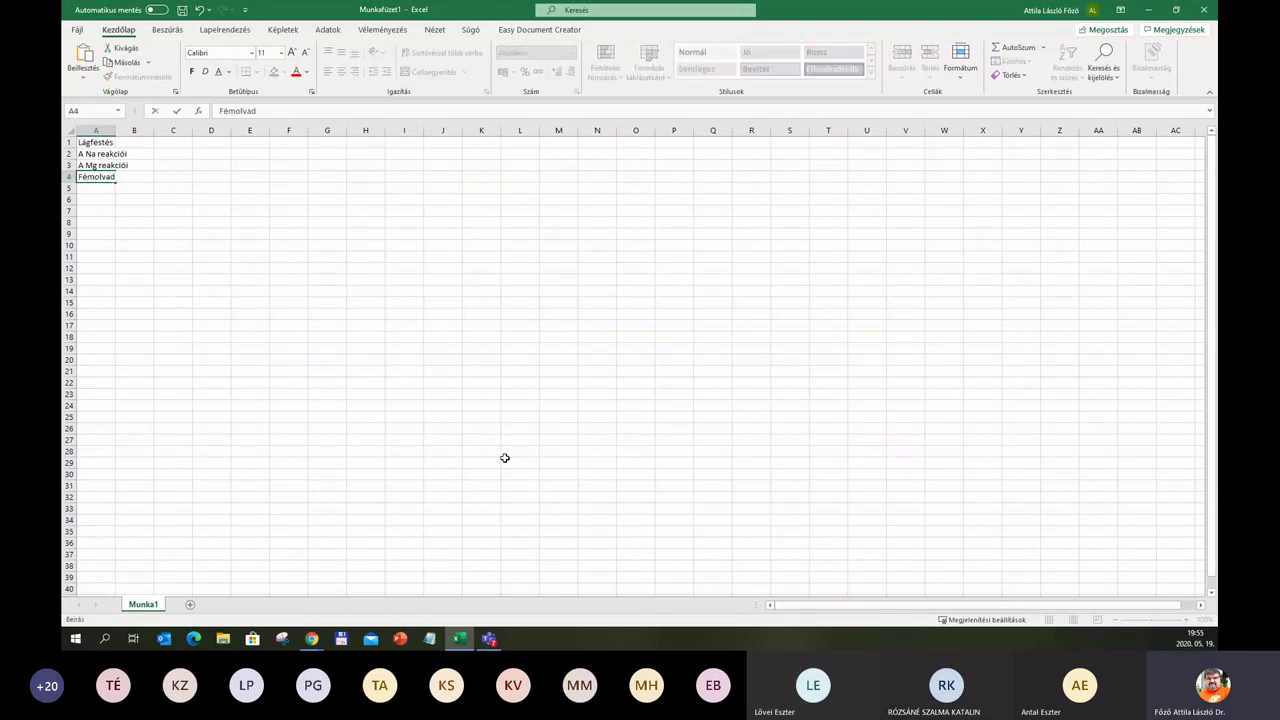
text(rolízi)
key(Up)
key(Down)
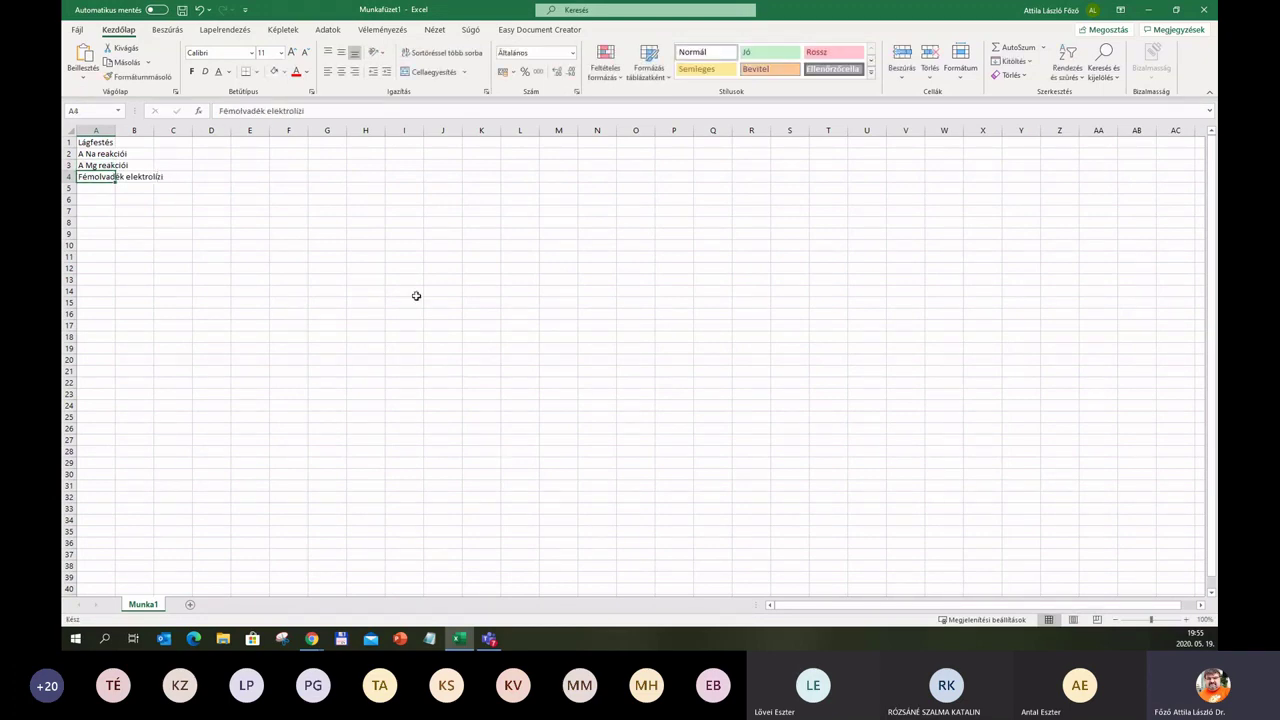
Replace "Fém" with "Só" at the start of the text in cell A4.
double_click(90, 176)
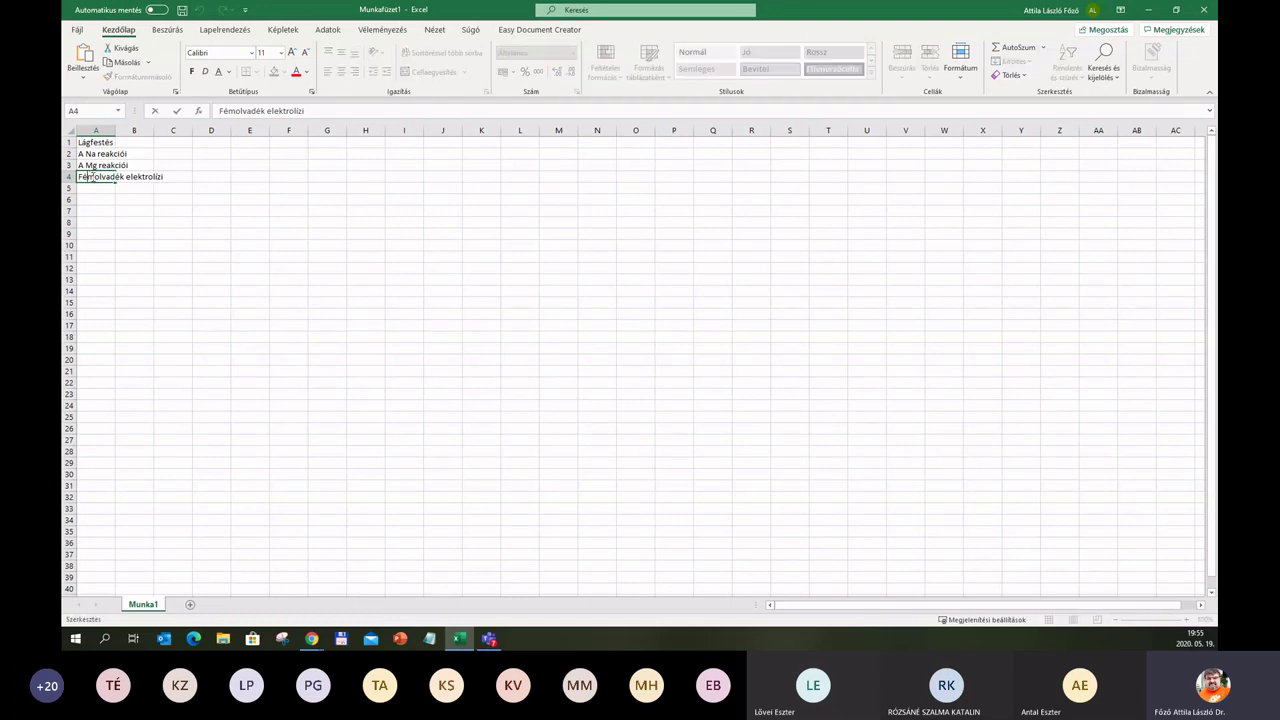
drag(90, 176, 77, 176)
text(Só)
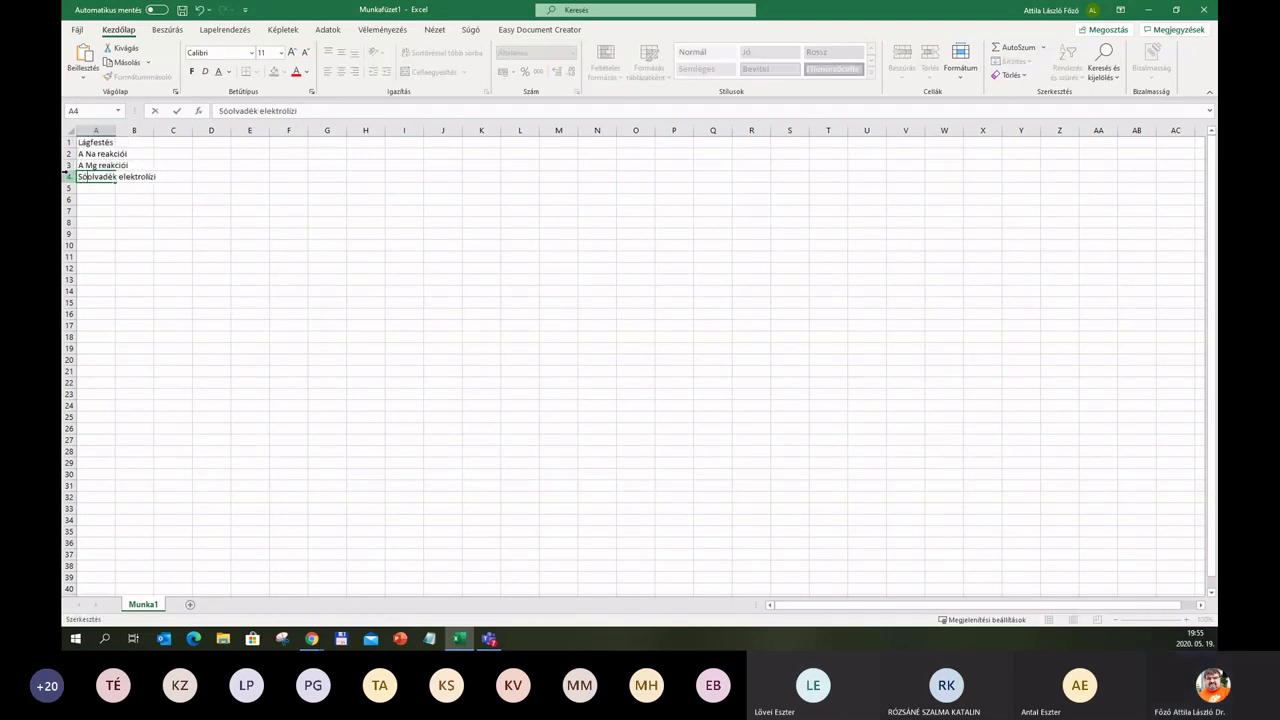
key(Return)
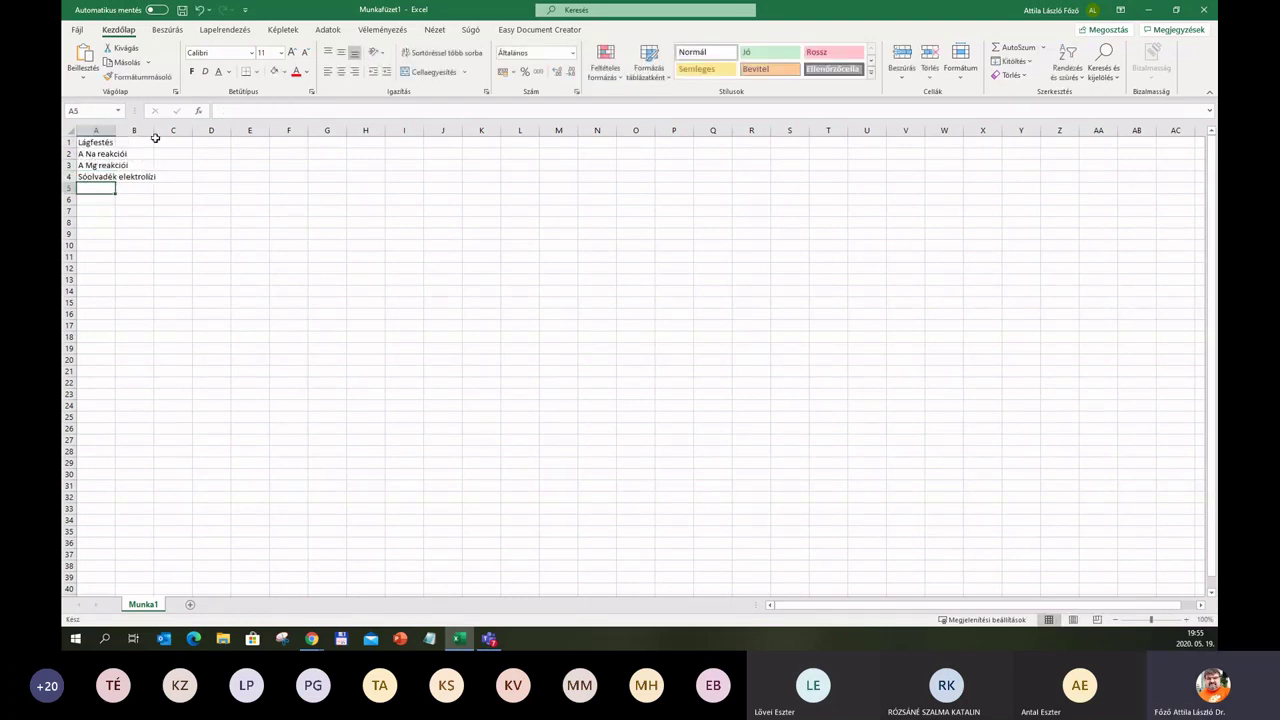
Widen column B slightly and complete the text in A4 as "Sóolvadék elektrolízis".
drag(155, 132, 179, 131)
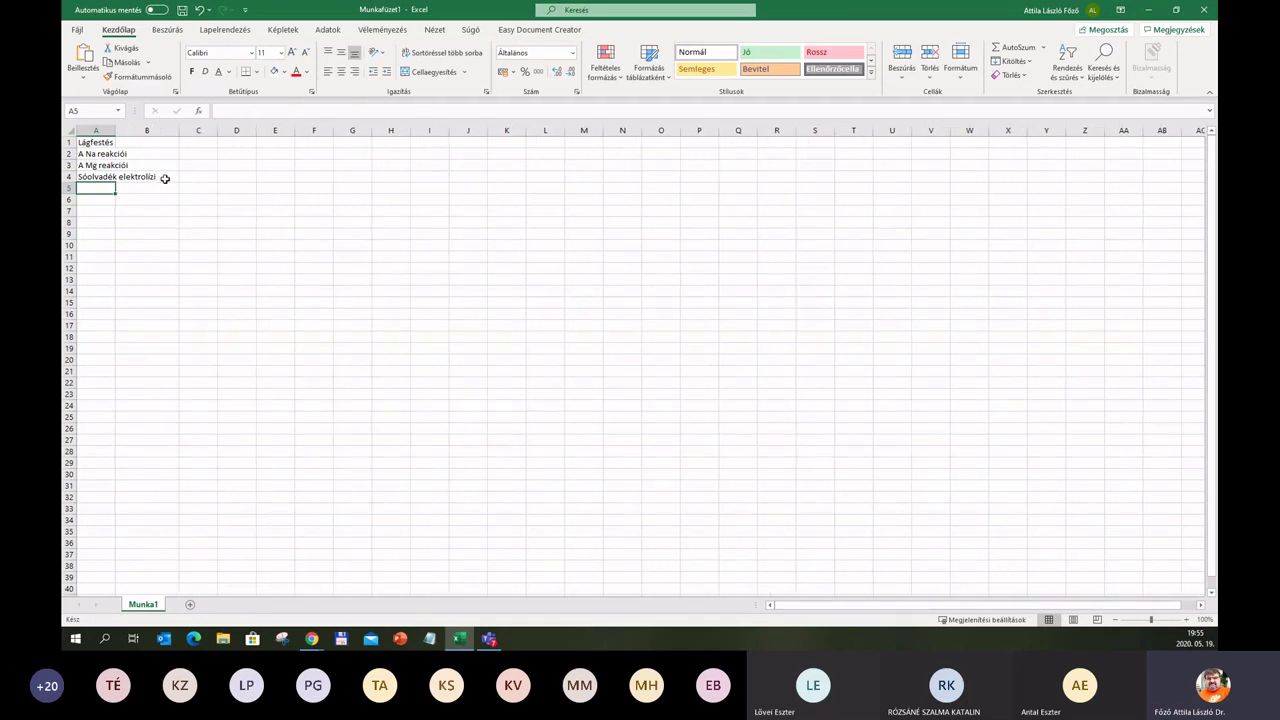
click(94, 176)
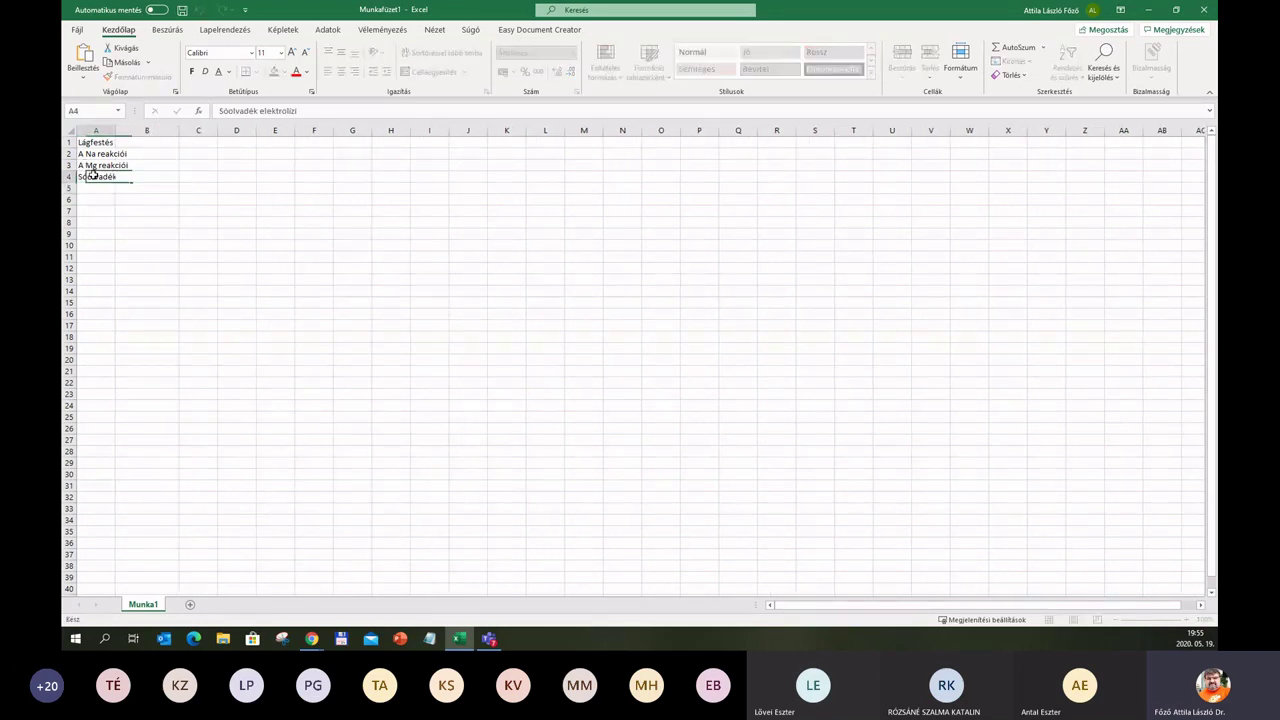
click(310, 110)
text(s)
click(388, 221)
Copy the topics in A1:A4 and paste them into the Kísérletek list of the Trello board in Chrome as four separate cards.
drag(108, 143, 105, 177)
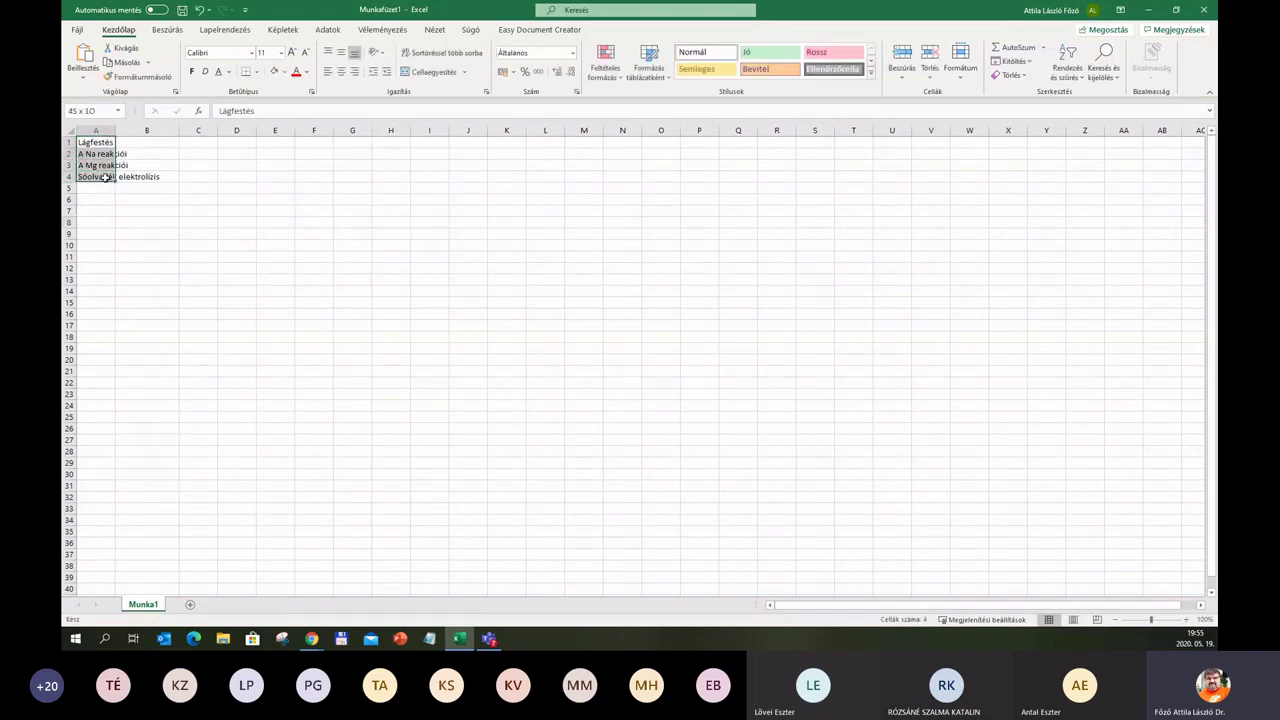
key(ctrl+c)
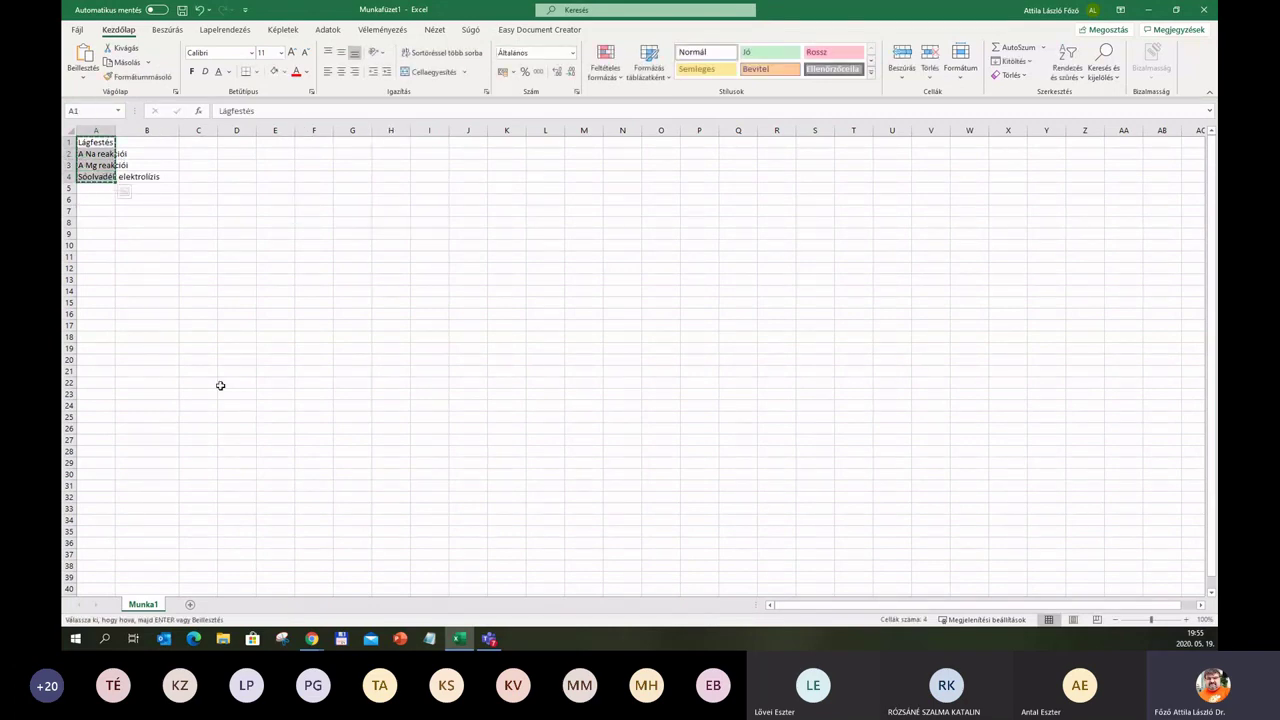
click(312, 638)
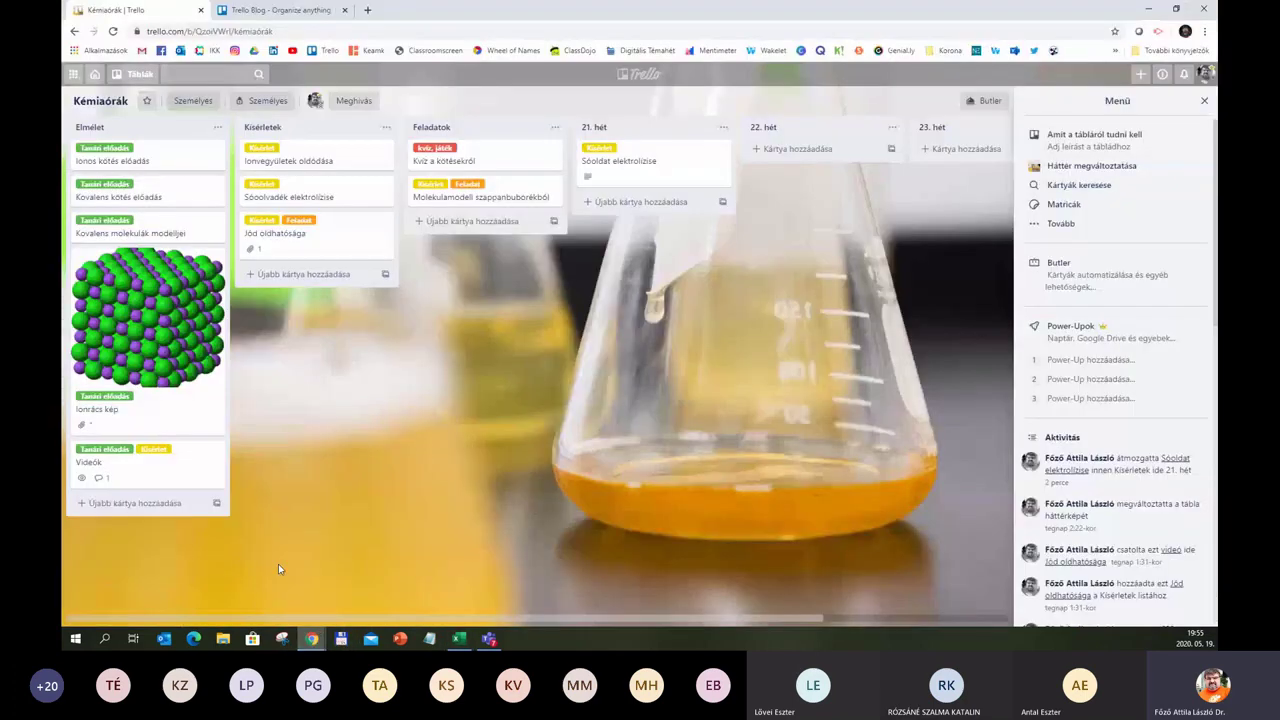
click(278, 564)
click(327, 274)
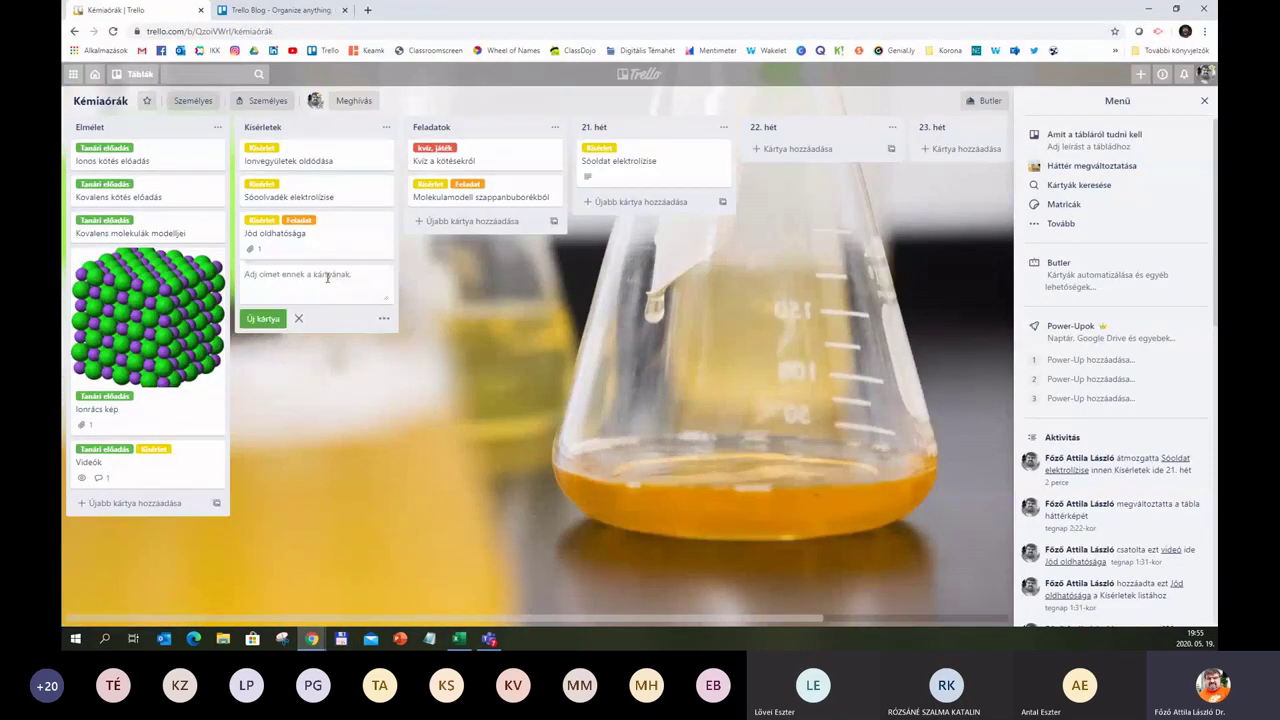
key(ctrl+v)
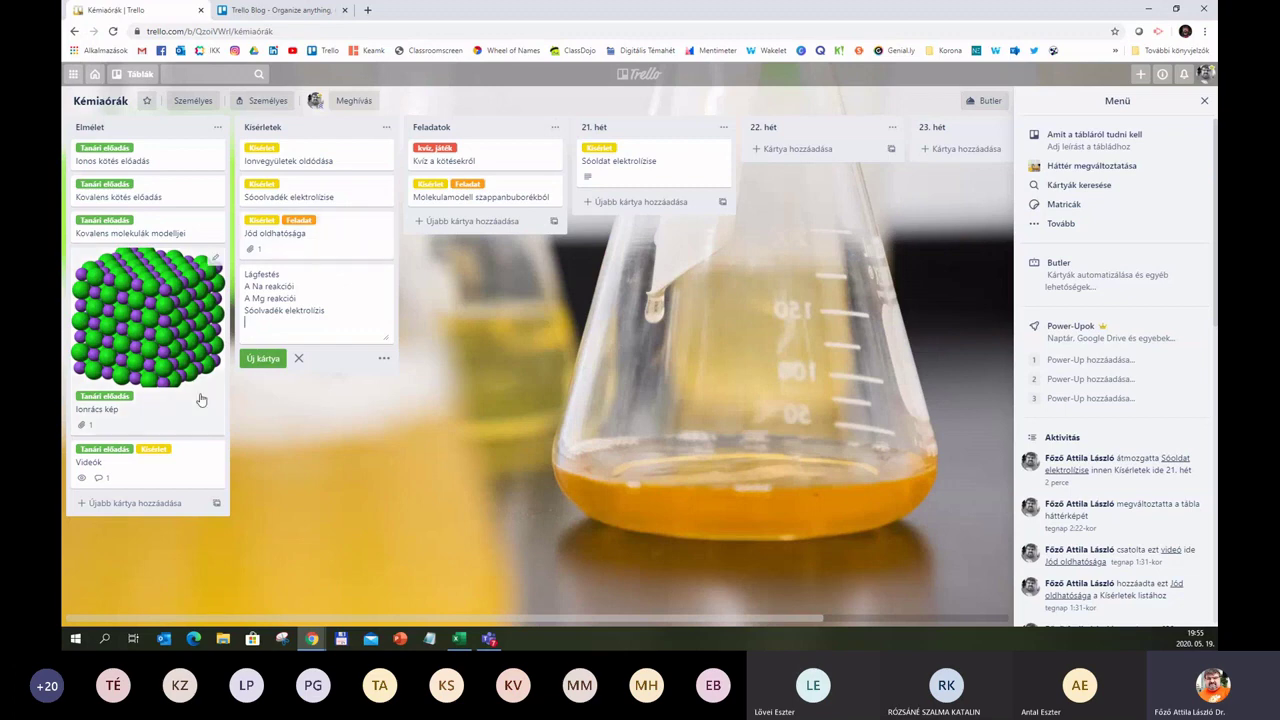
click(262, 360)
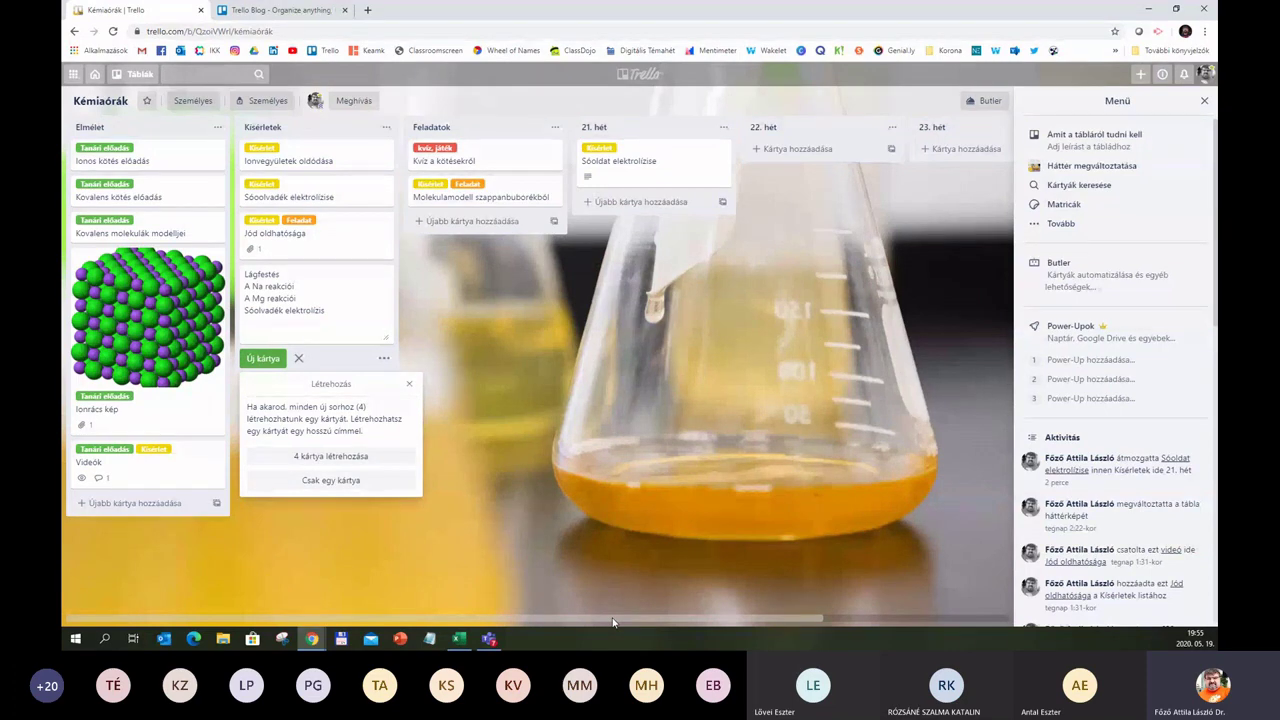
click(327, 456)
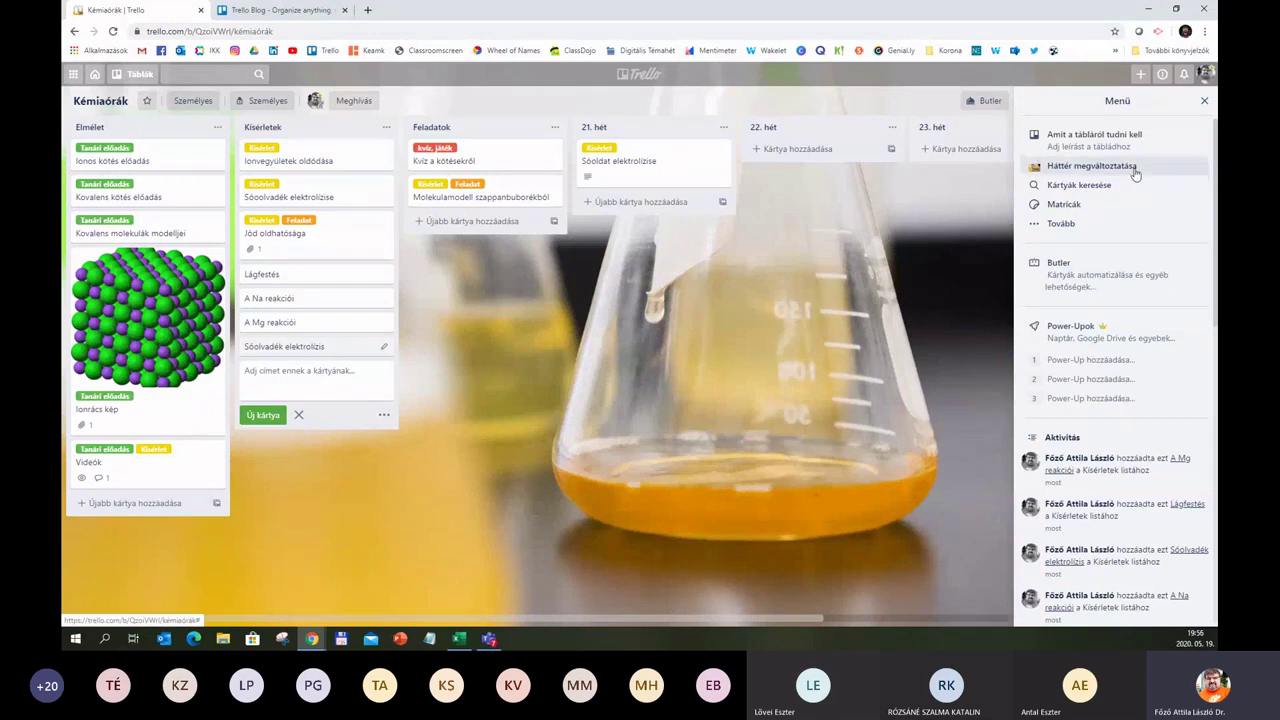
Open the Kémiaórák board's email-to-board settings and select the board's e-mail address.
click(1088, 224)
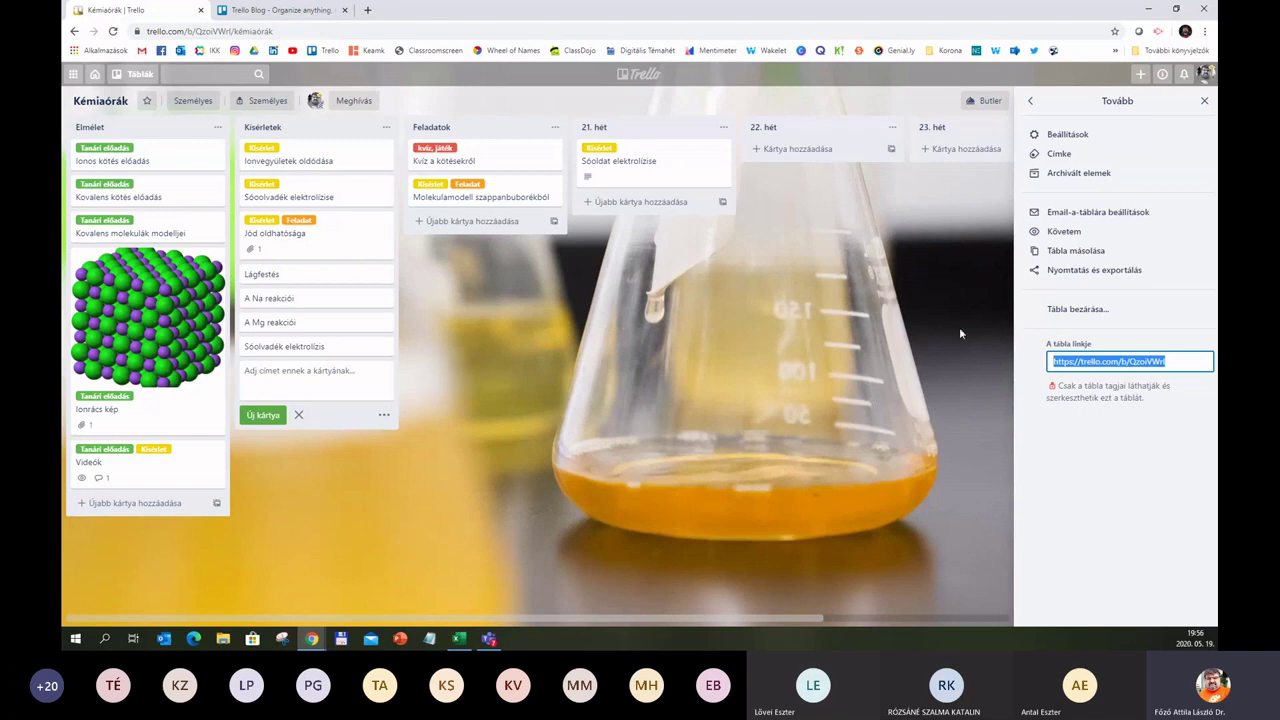
click(1086, 215)
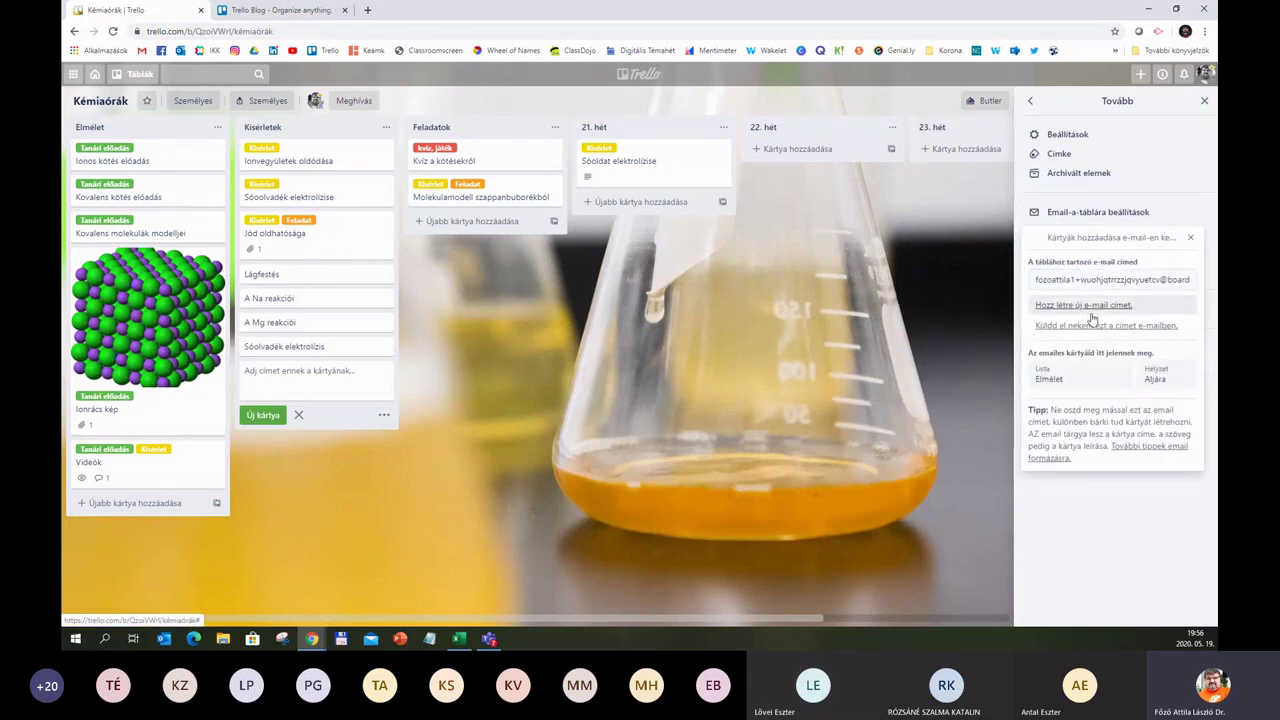
click(1036, 282)
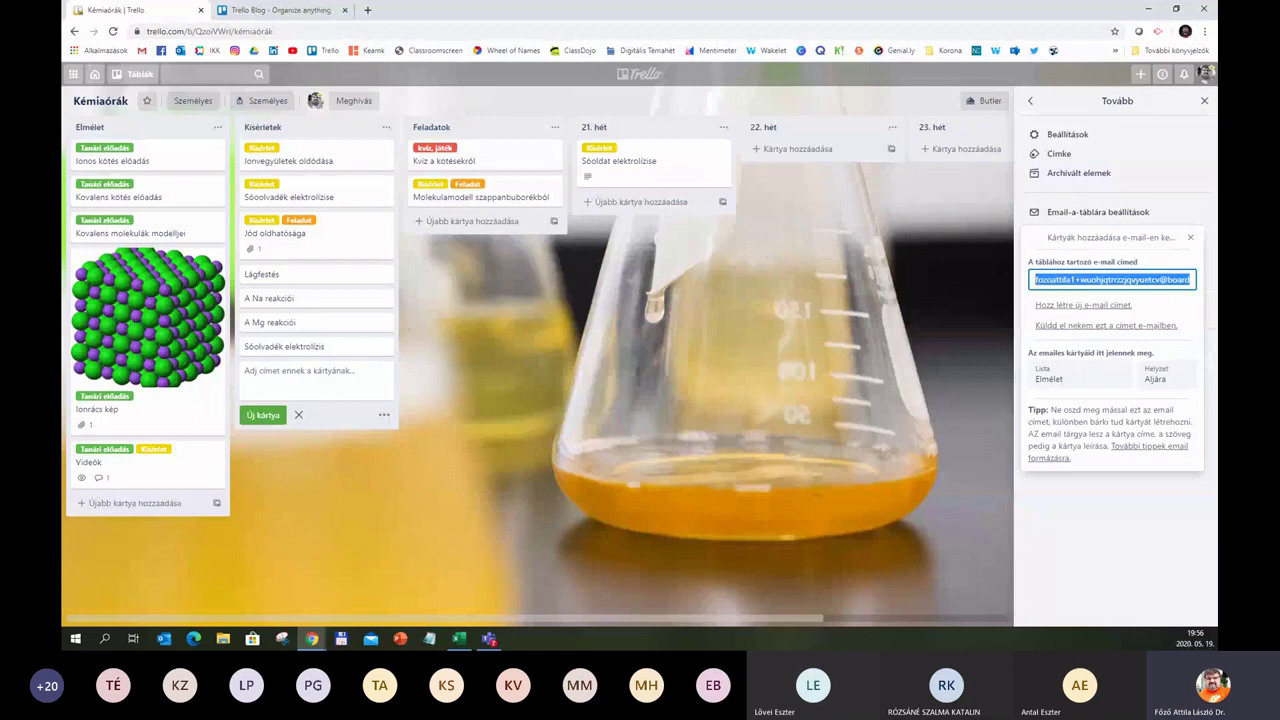
key(alt+Tab)
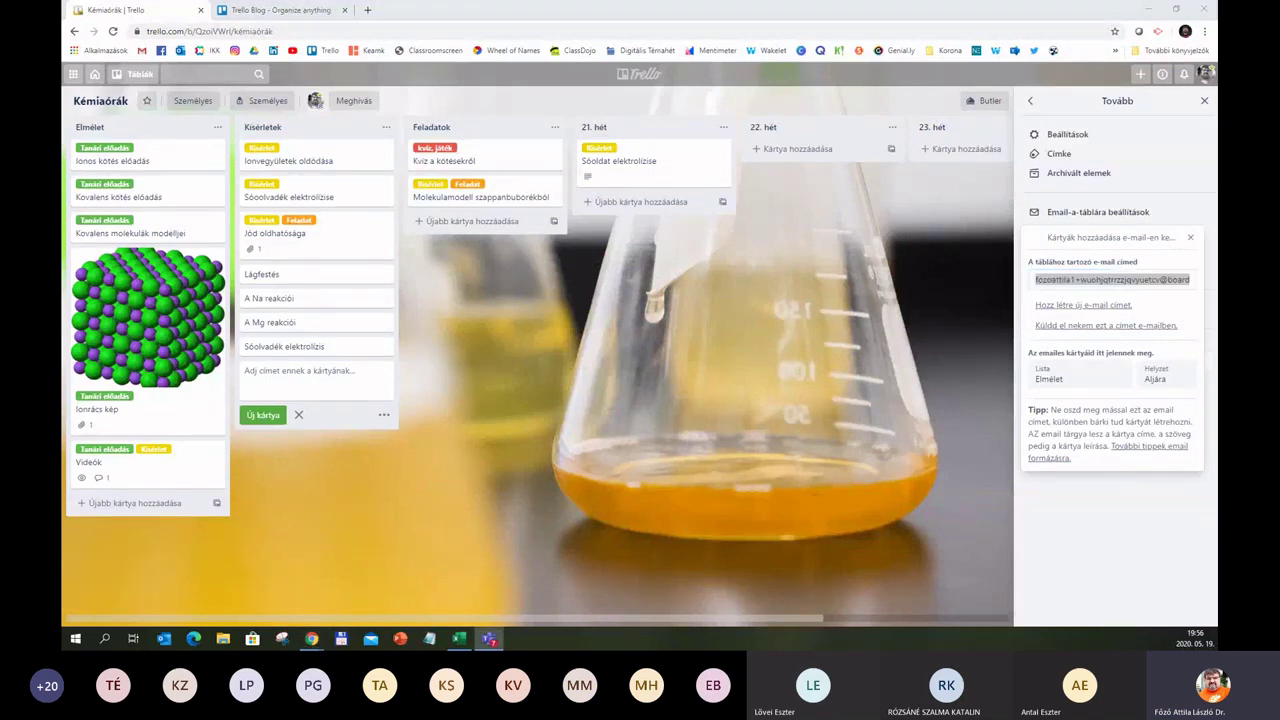